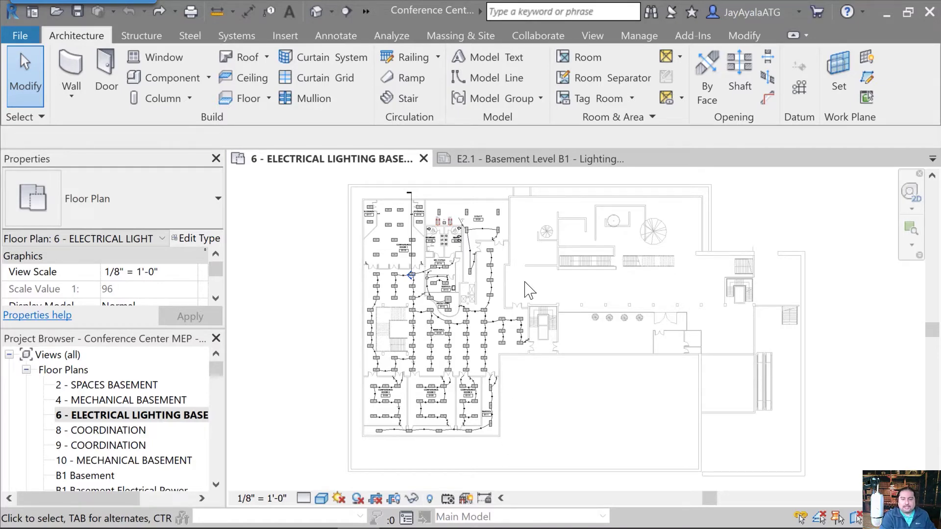
Pan through the plan to the utility room and select panel LP-1
scroll(424, 223, "up", 5)
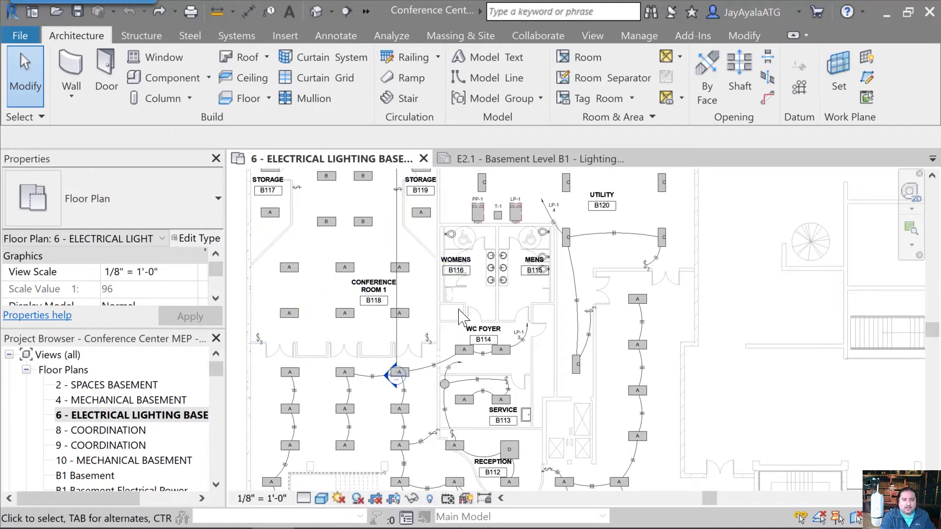
scroll(441, 301, "up", 2)
middle_click_drag(436, 293, 451, 346)
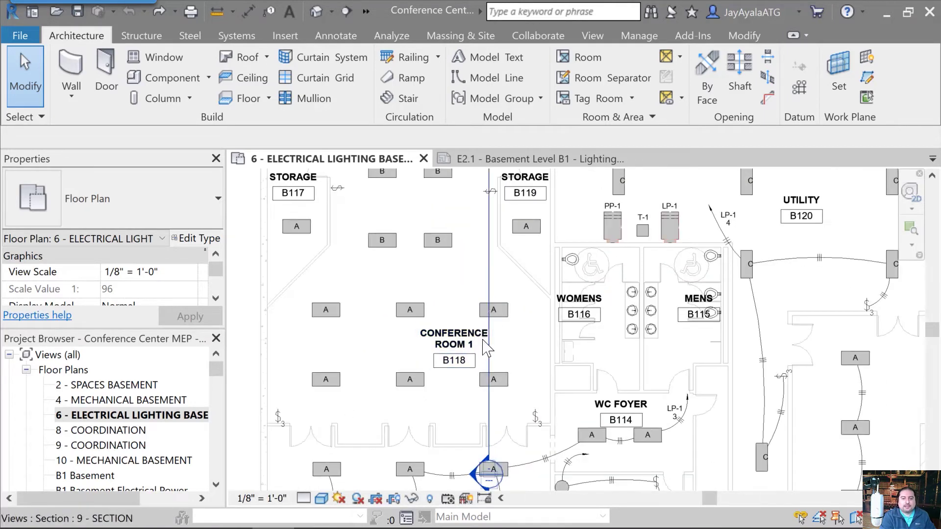
middle_click_drag(526, 325, 530, 172)
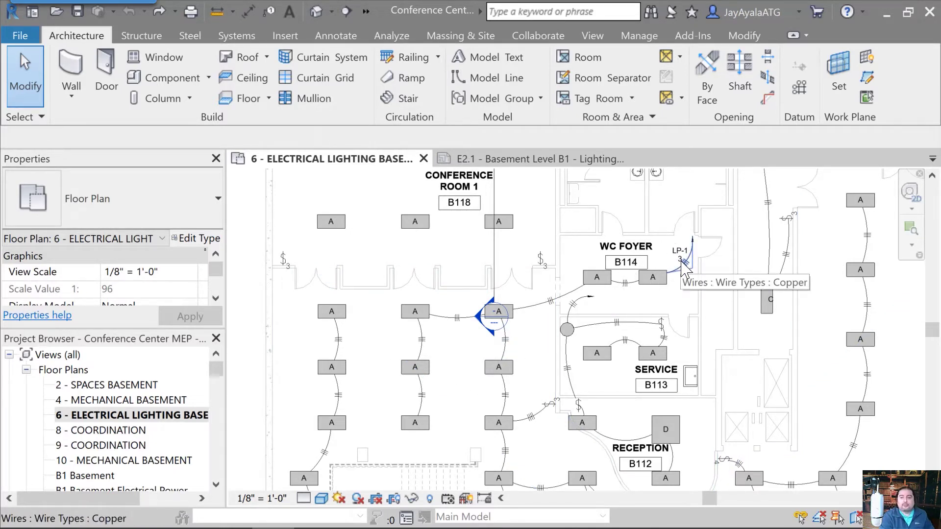
middle_click_drag(563, 255, 564, 437)
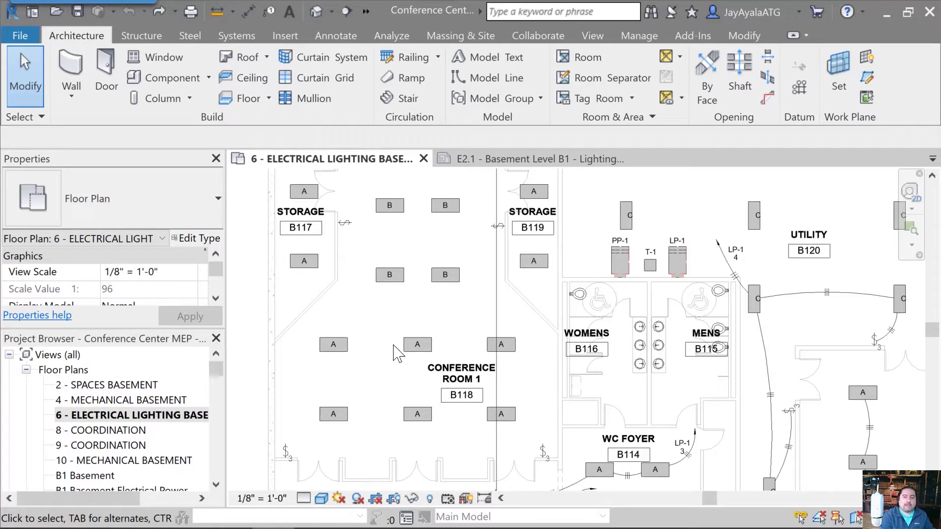
left_click(711, 255)
middle_click_drag(716, 260, 583, 252)
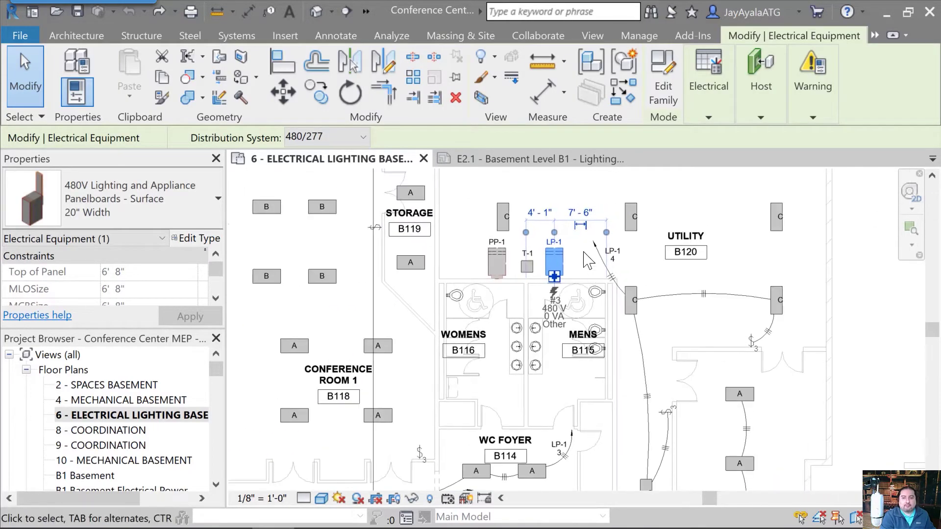
Review the LP-1 panel schedule, then close it
scroll(585, 257, "up", 3)
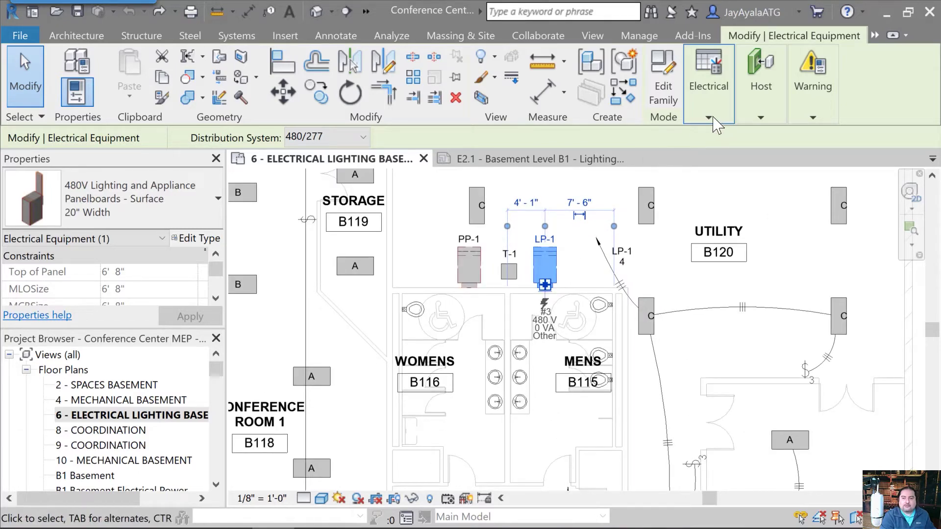
left_click(711, 119)
left_click(809, 157)
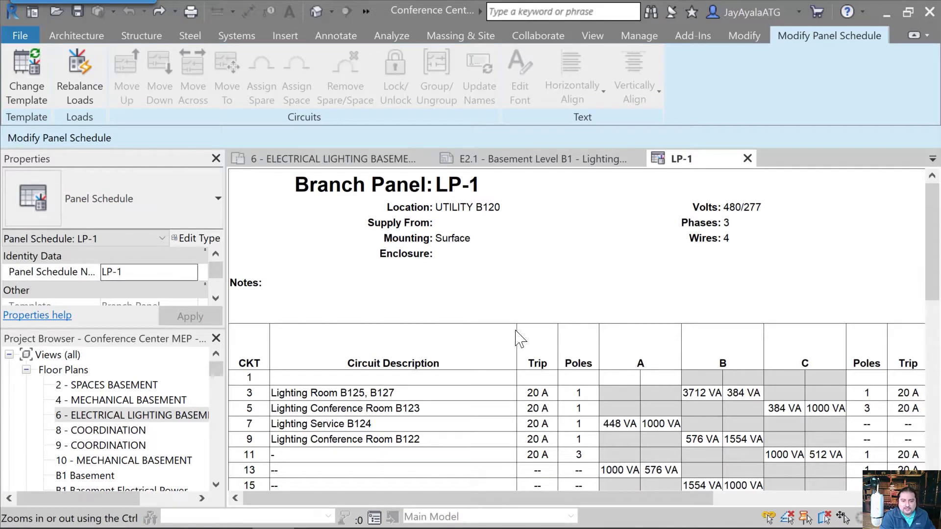
scroll(517, 337, "down", 2, "ctrl")
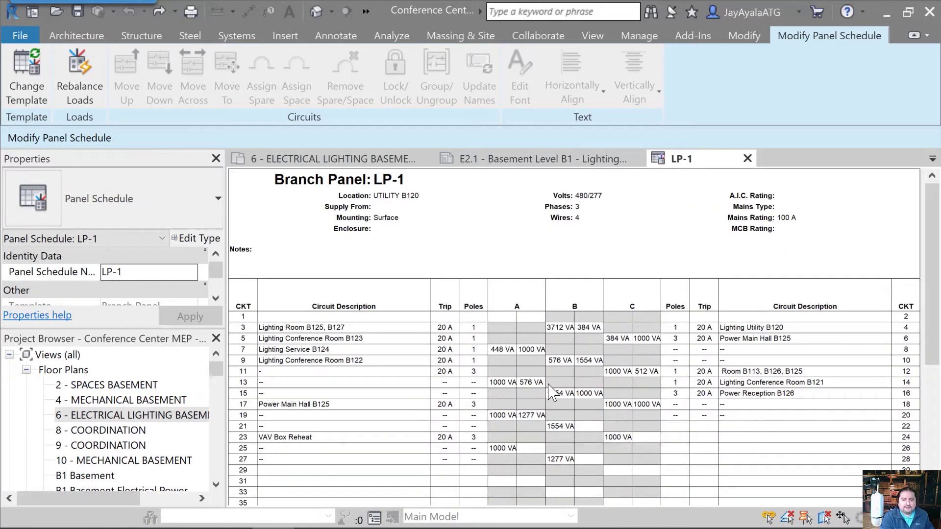
scroll(552, 392, "down", 1)
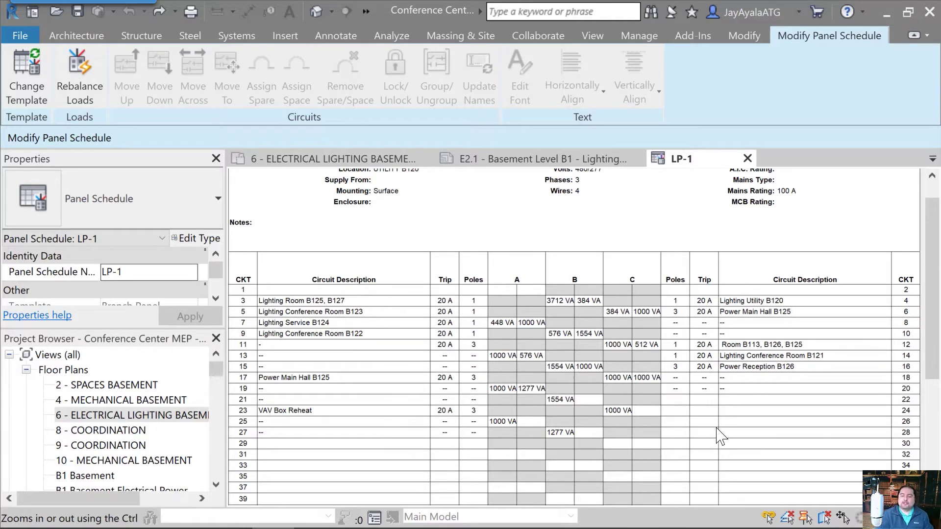
left_click(747, 159)
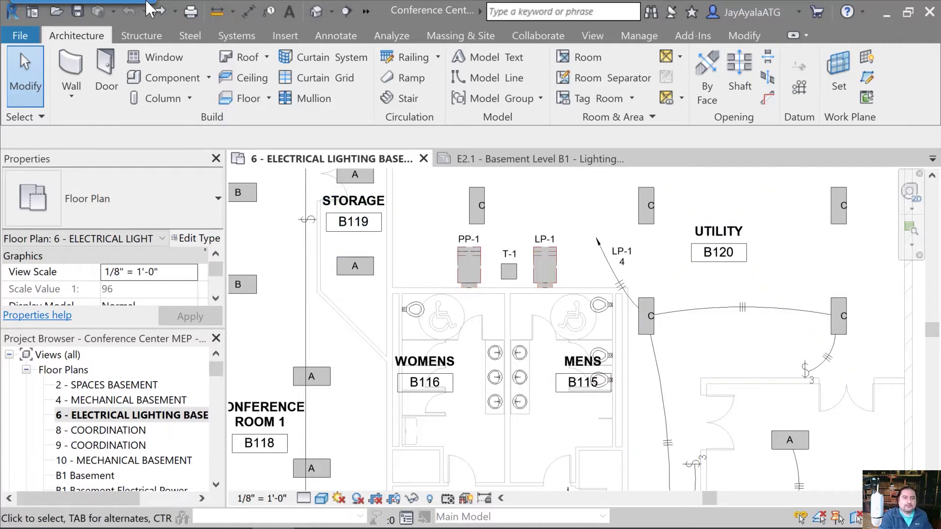
Place a 480V Lighting and Appliance Panelboard - Surface 20" Width on the wall beside LP-1
left_click(248, 40)
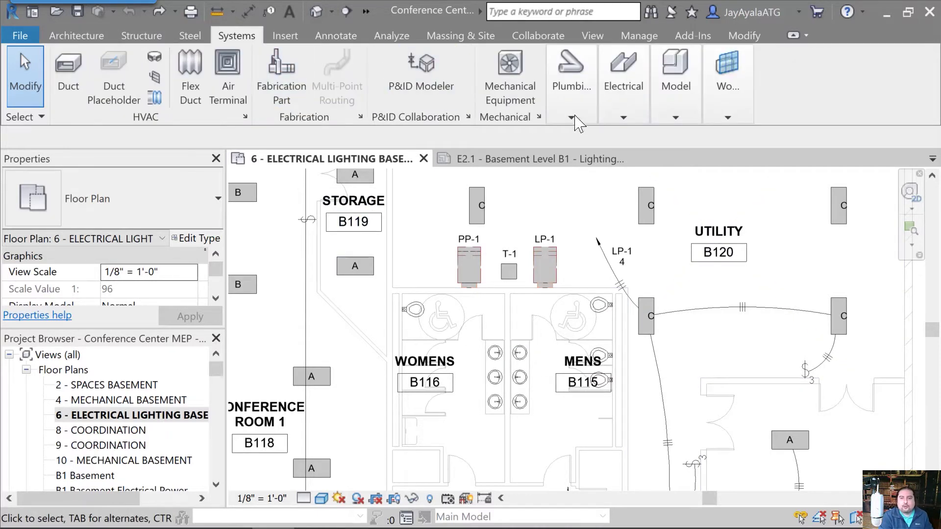
left_click(619, 118)
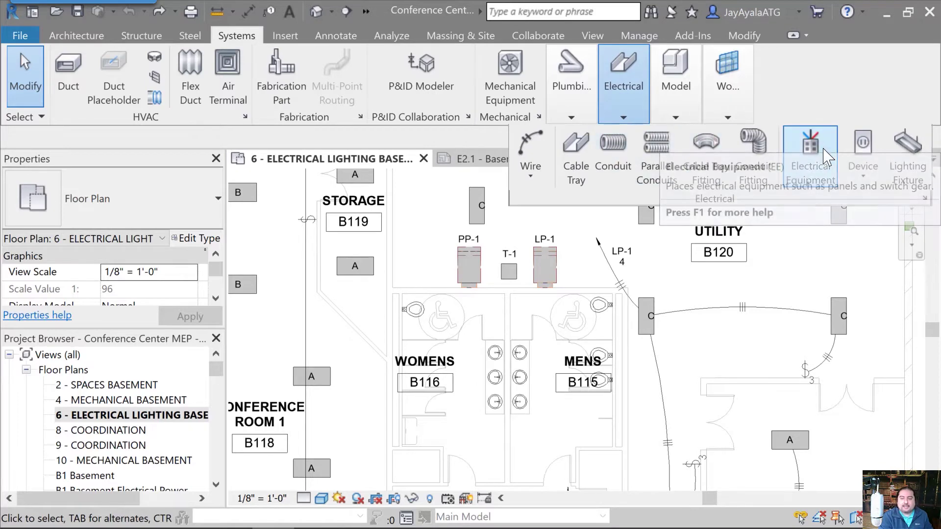
left_click(811, 159)
left_click(218, 198)
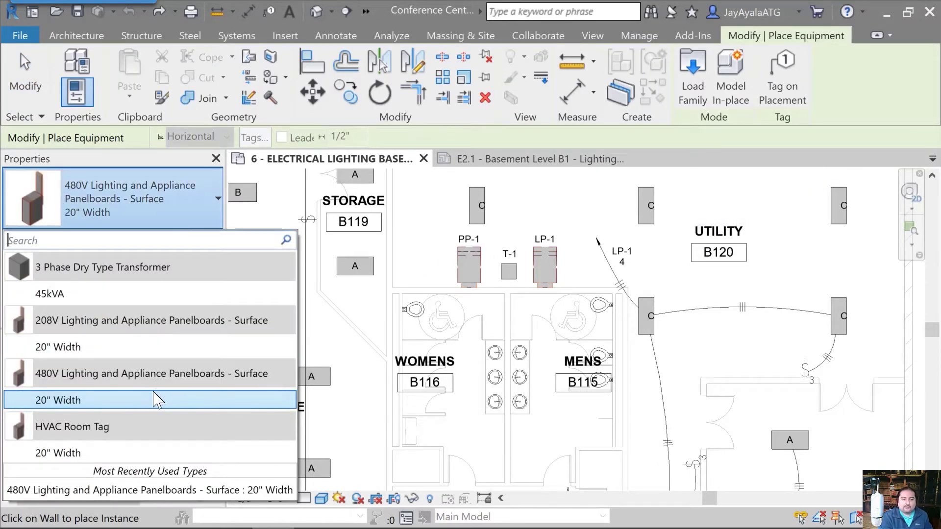
mouse_move(158, 406)
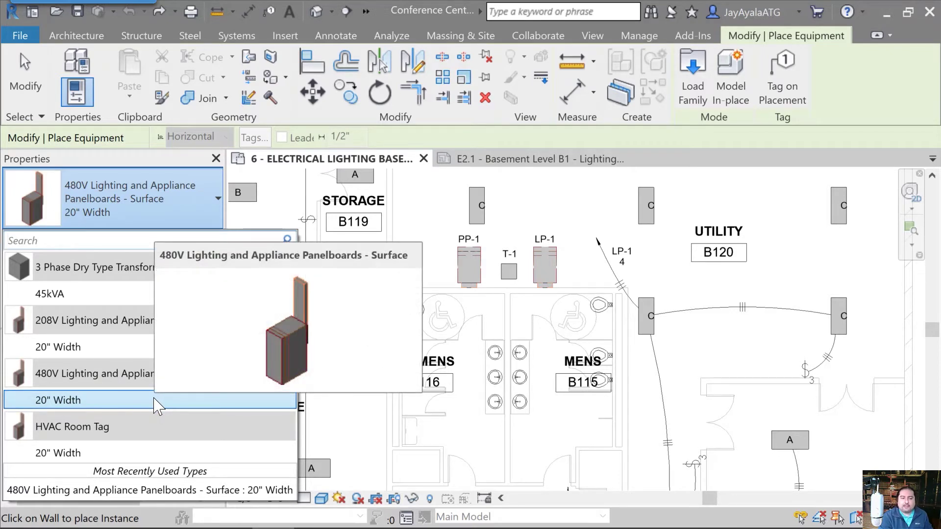
left_click(152, 400)
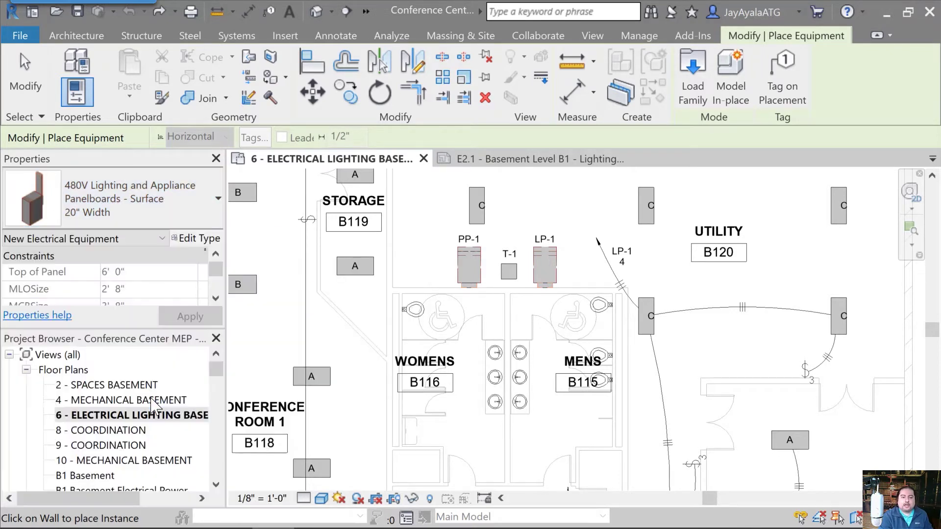
left_click(582, 288)
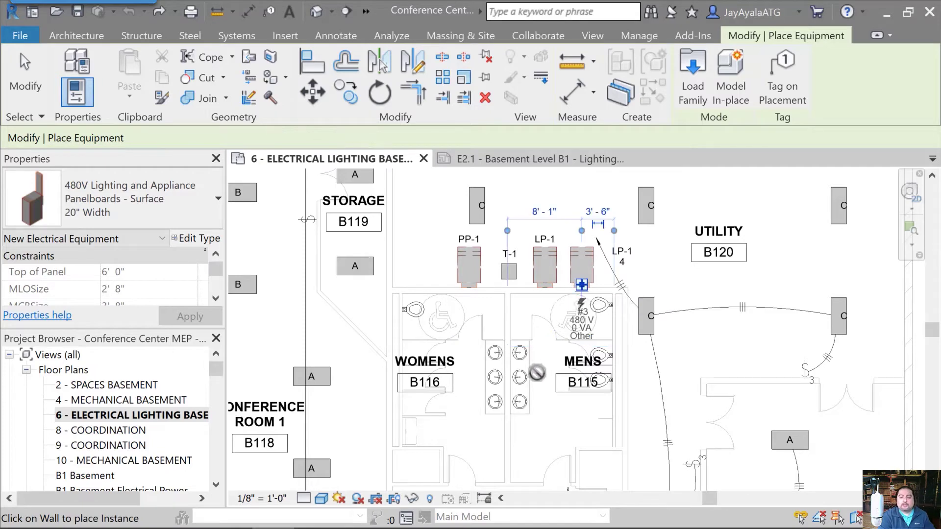
key("Escape")
key("Escape")
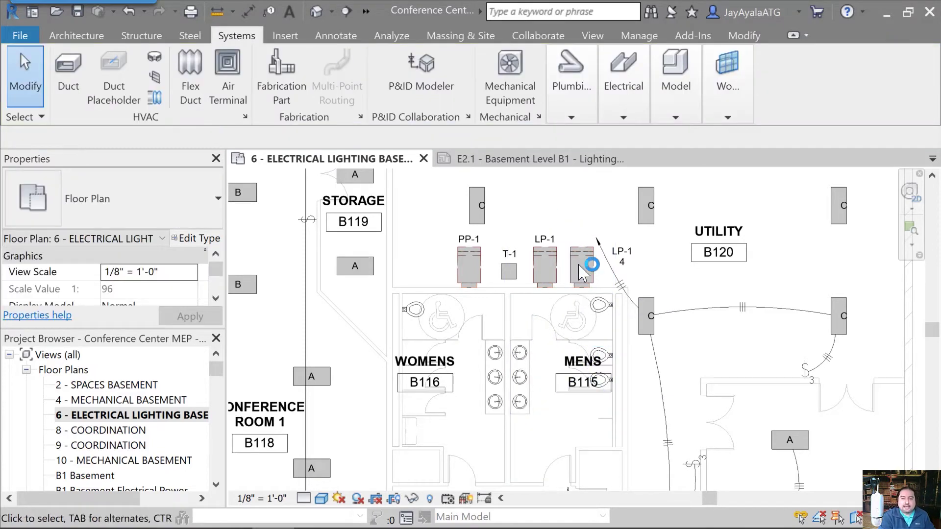
Select the new panelboard and scroll its Properties down to Panel Name
left_click(582, 267)
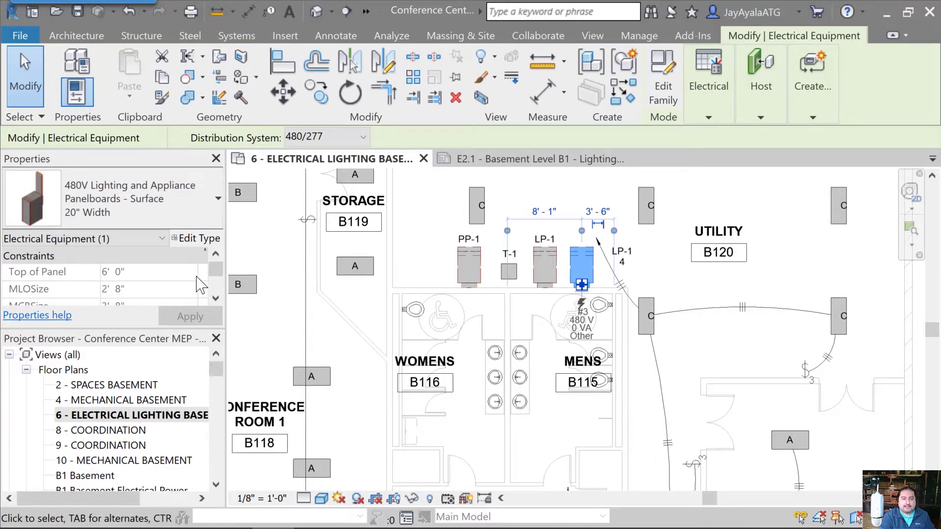
left_click(216, 297)
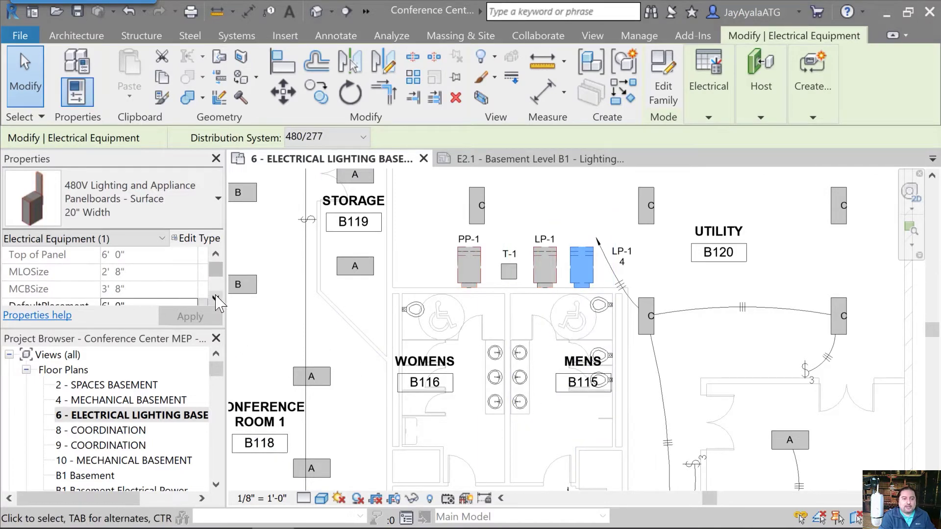
left_click(216, 298)
left_click(215, 297)
left_click(215, 297)
left_click(215, 298)
left_click(216, 297)
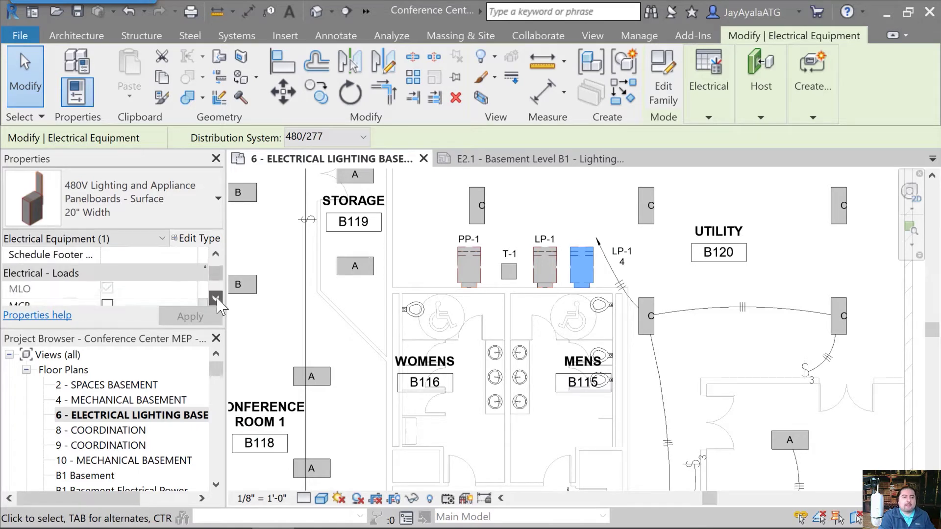
left_click(216, 298)
left_click(216, 298)
left_click(216, 298)
left_click(215, 298)
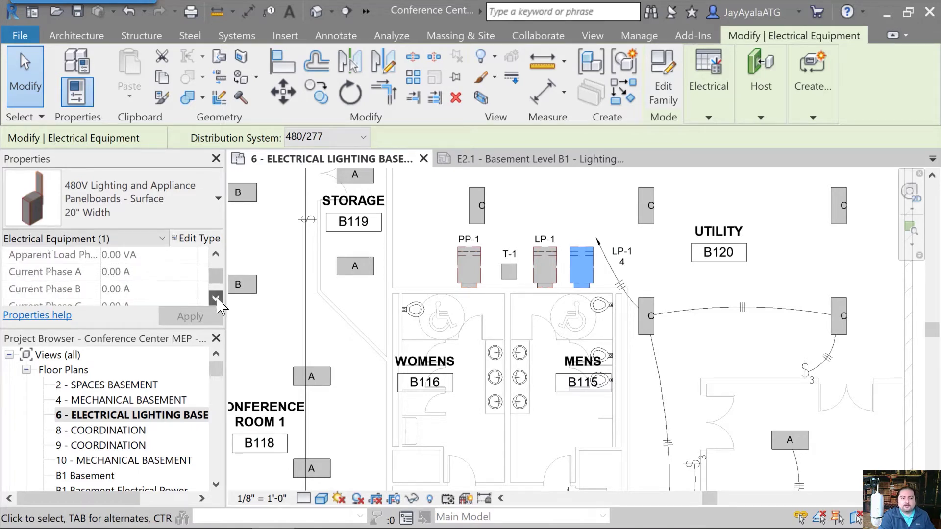
left_click(216, 297)
left_click(215, 297)
left_click(216, 298)
left_click(215, 298)
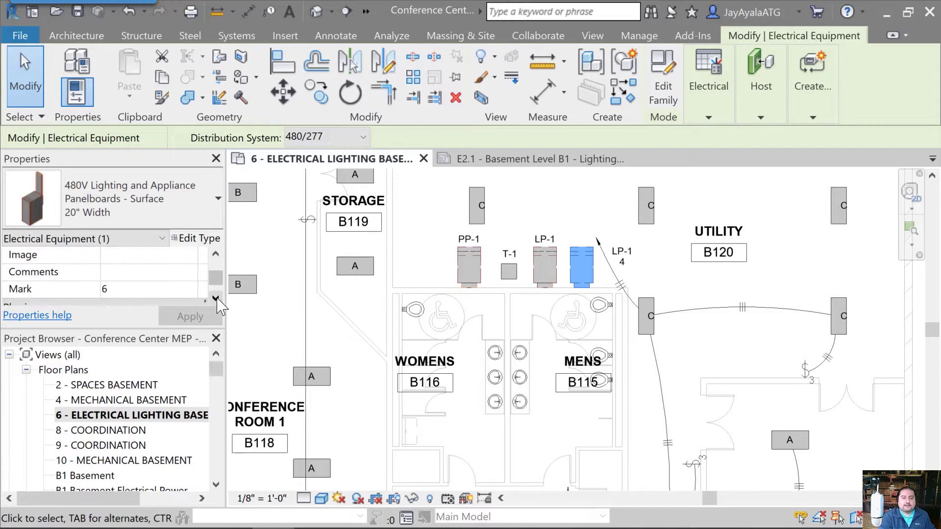
left_click(215, 298)
left_click(216, 297)
left_click(216, 298)
left_click(216, 298)
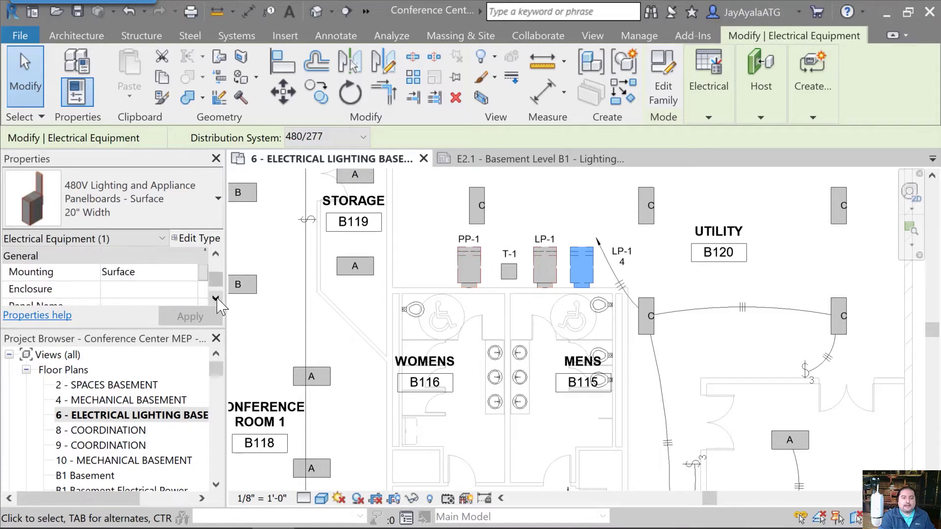
left_click(216, 297)
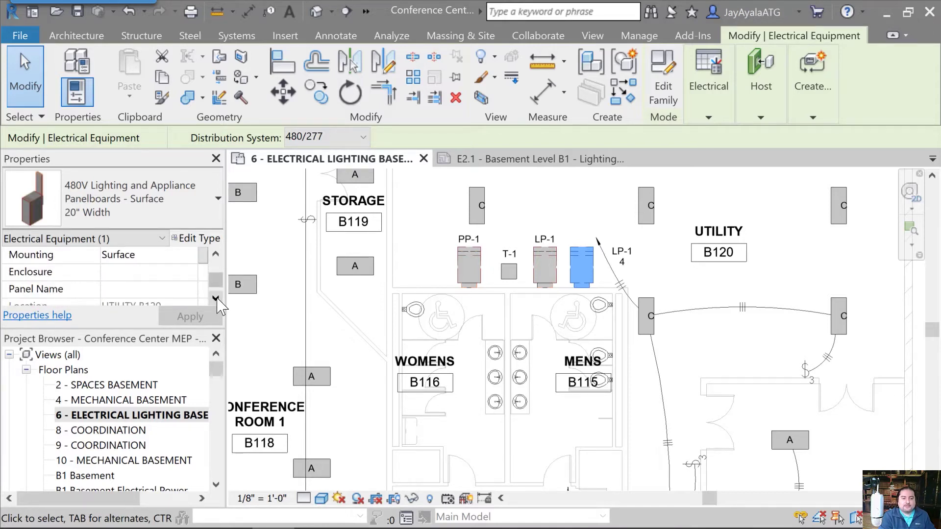
Enter LP-2 as the Panel Name and deselect the panel
left_click(154, 292)
type("LP")
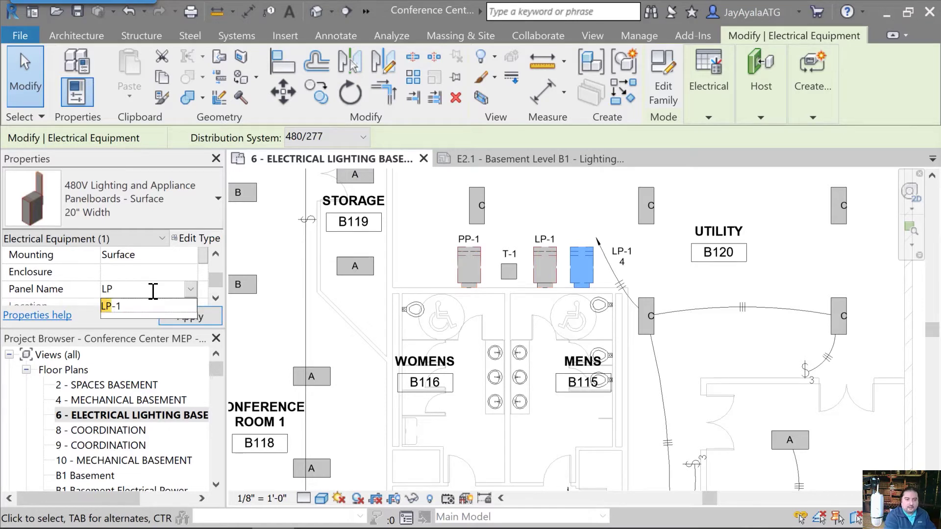
type("-")
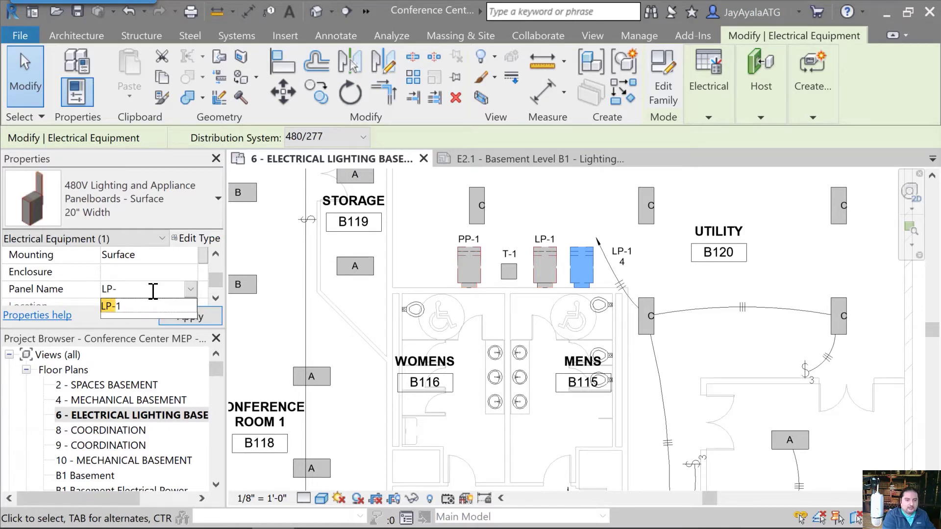
type("2")
key("Return")
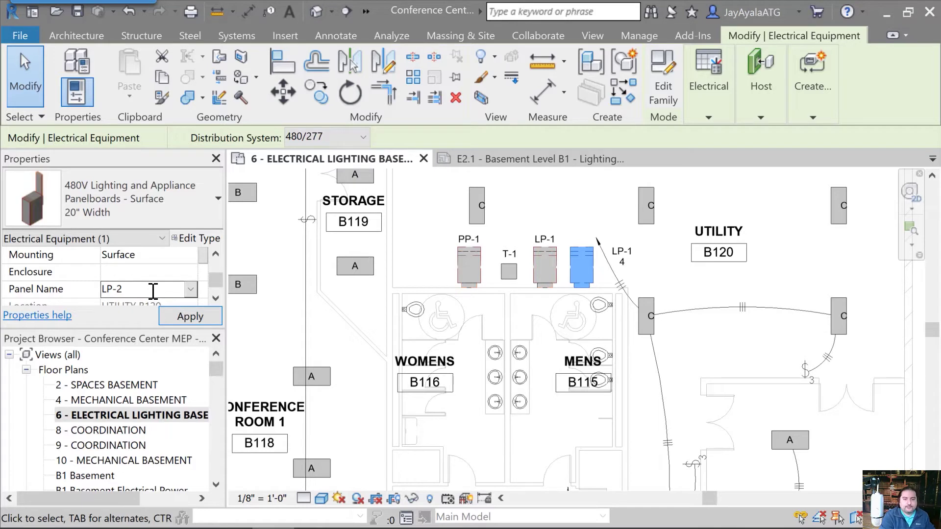
left_click(567, 200)
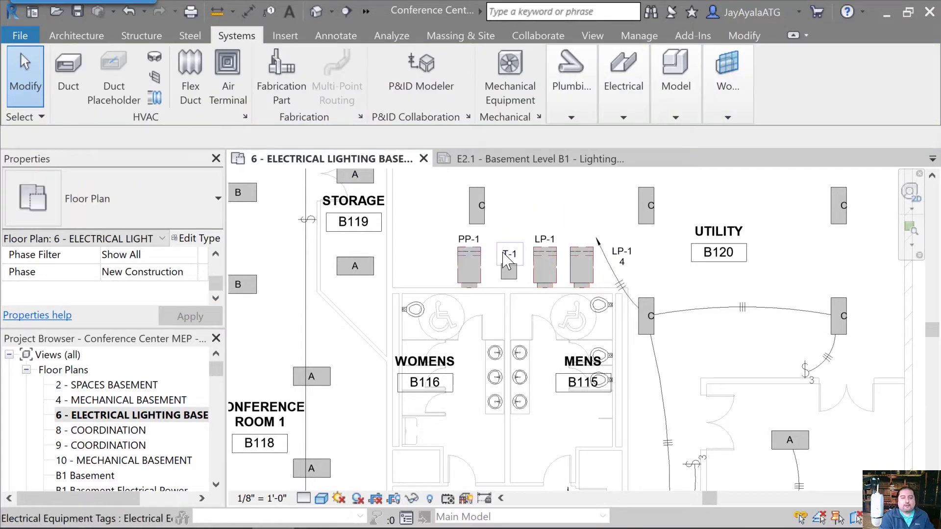
Tag the new panel with its name LP-2 and move the tag above it
left_click(270, 12)
left_click(596, 268)
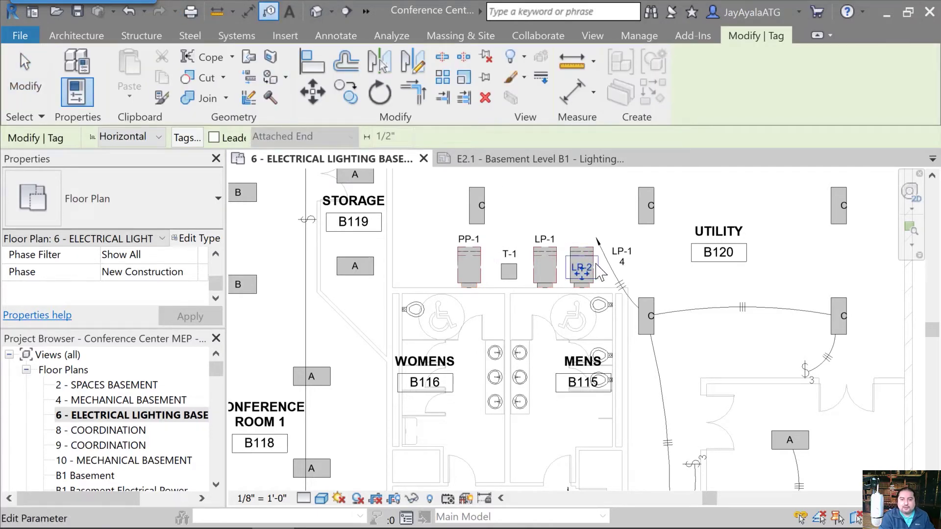
scroll(597, 270, "up", 3)
scroll(588, 213, "up", 1)
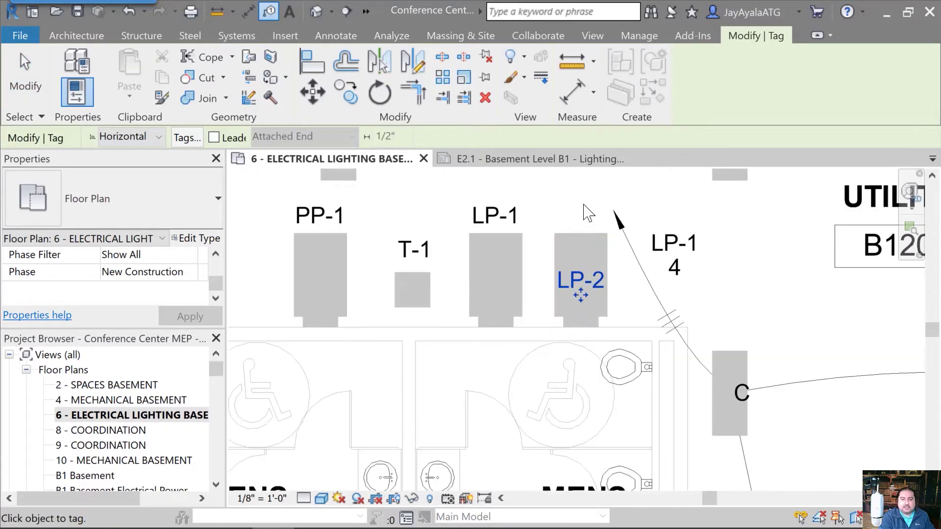
middle_click_drag(588, 213, 548, 257)
left_click_drag(541, 323, 542, 270)
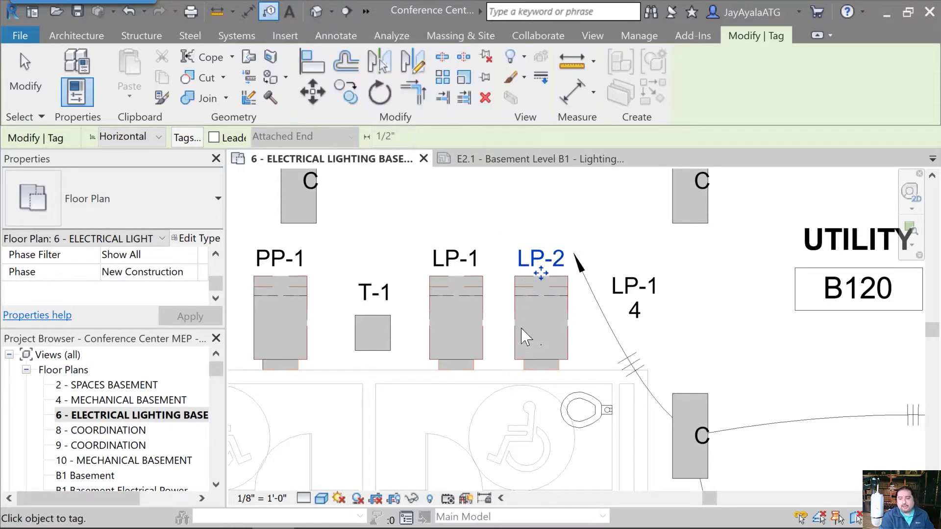
Zoom and pan until Conference Room B118 and the storage rooms are centered
scroll(539, 313, "down", 3)
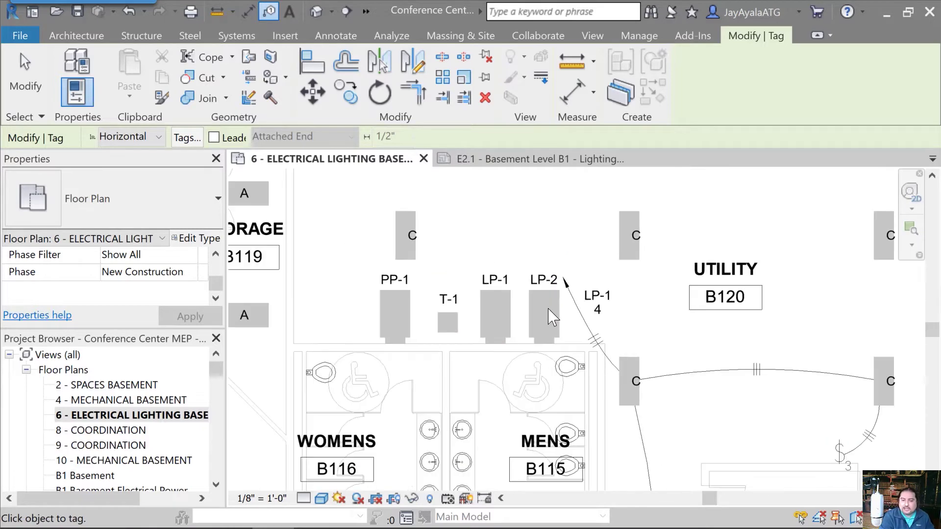
scroll(551, 315, "down", 4)
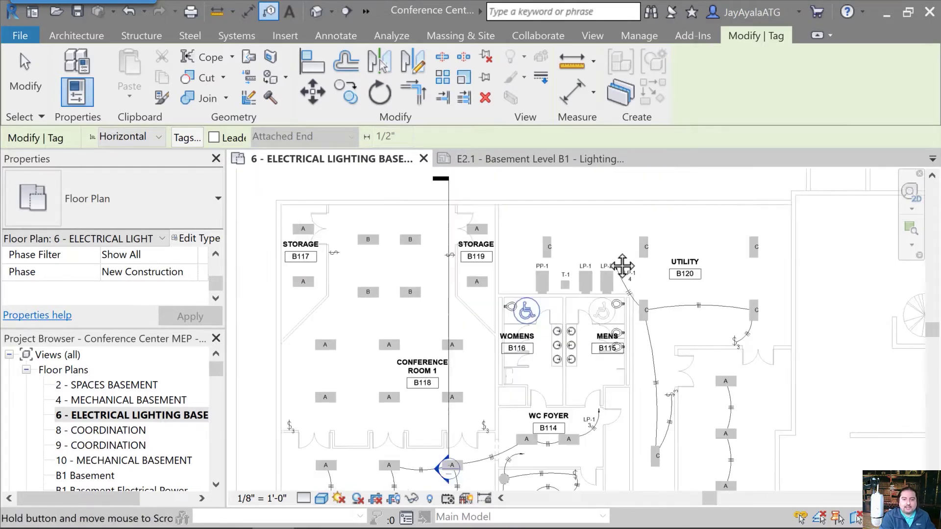
scroll(622, 275, "up", 2)
middle_click_drag(619, 283, 584, 349)
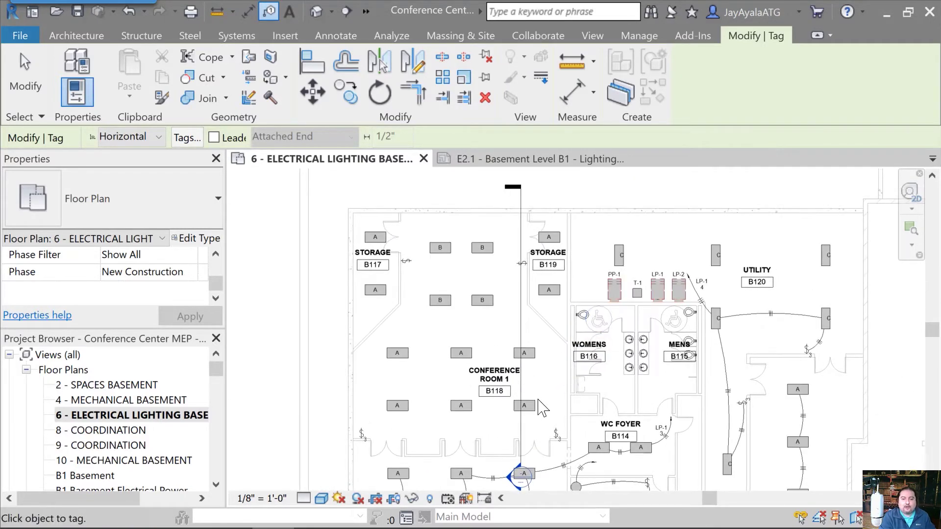
middle_click_drag(552, 411, 514, 410)
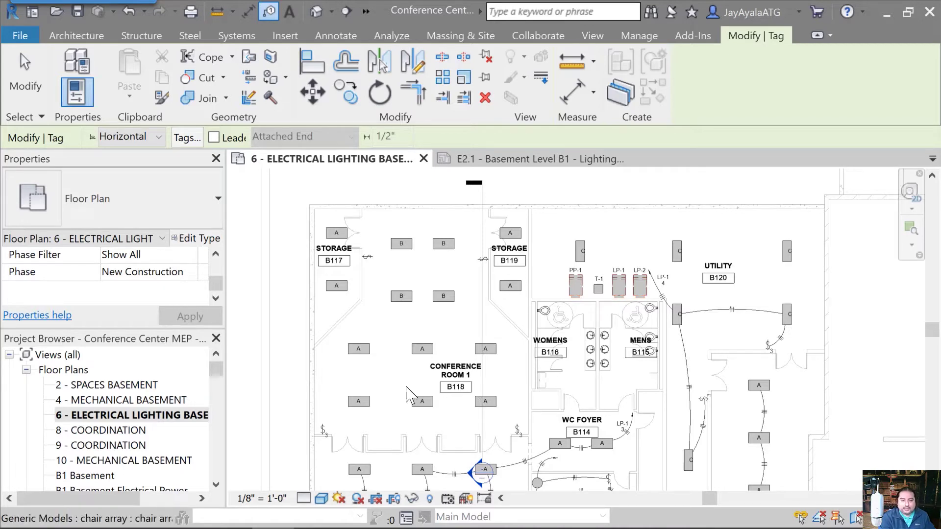
middle_click_drag(414, 390, 340, 382)
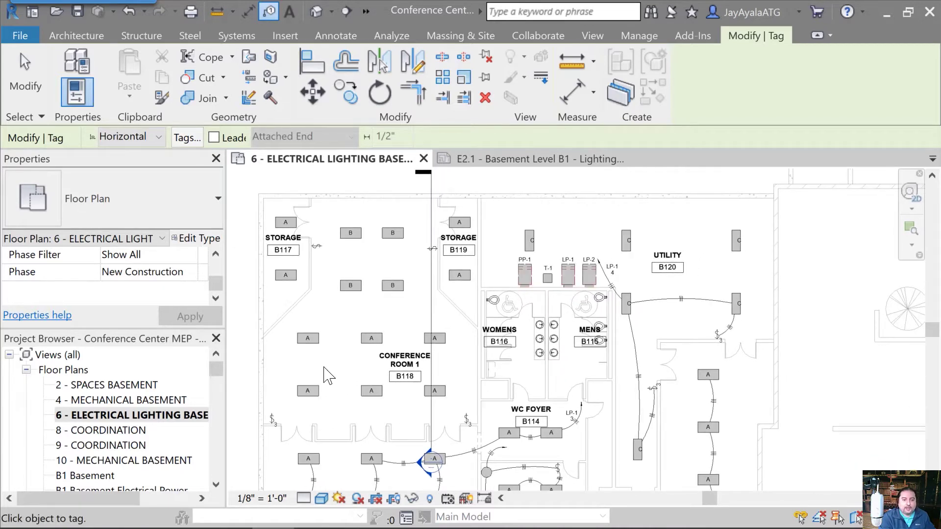
Create a power circuit for the lower-left 2x4 troffer in Conference Room B118
left_click(310, 391)
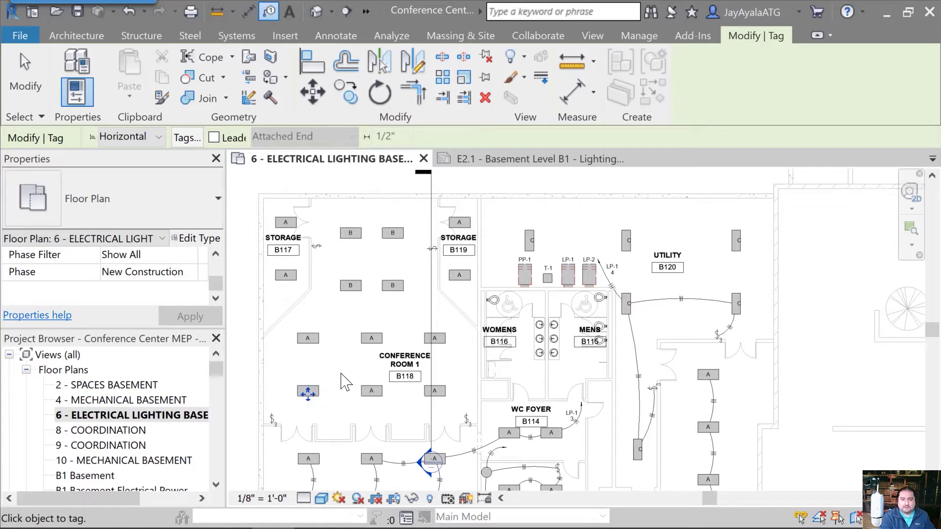
key("Escape")
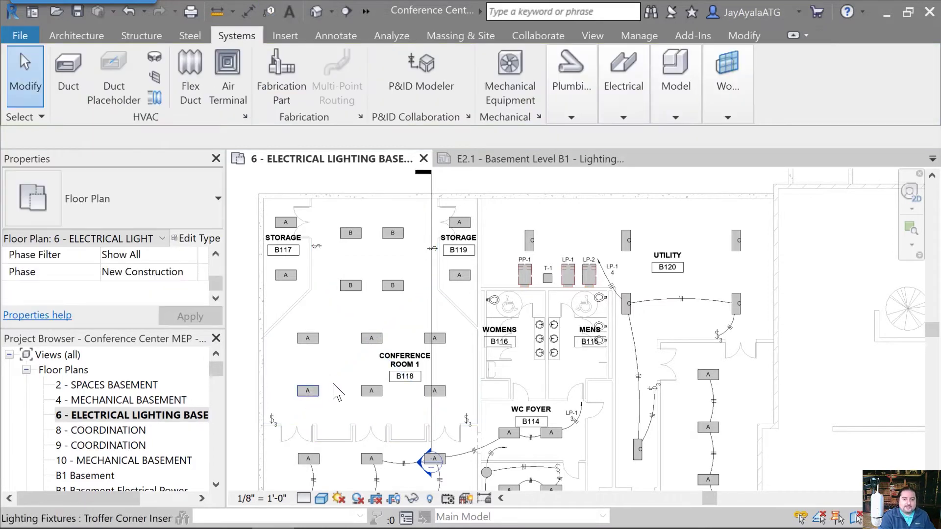
left_click(308, 390)
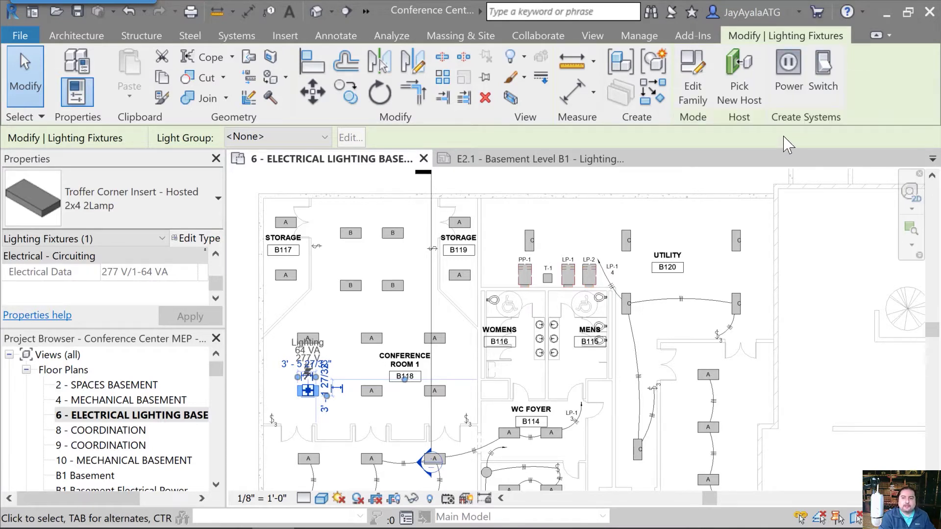
left_click(788, 69)
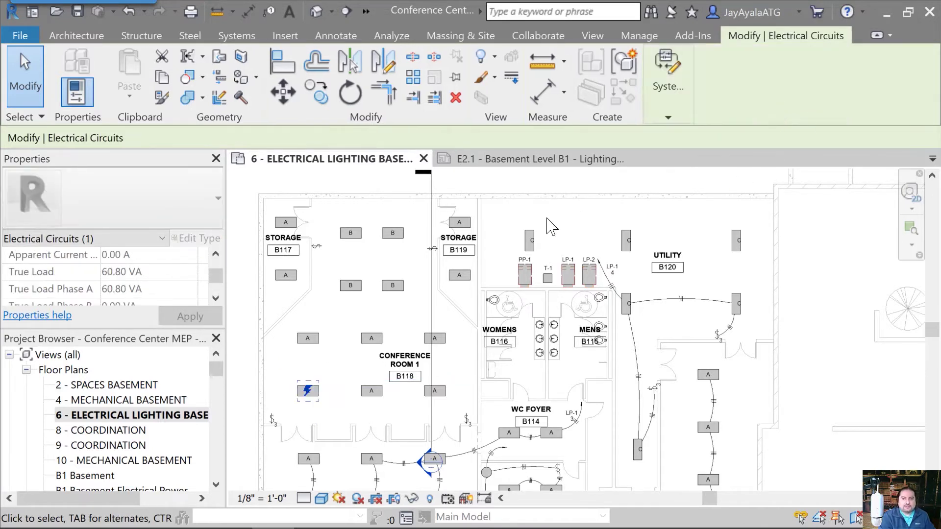
Assign the troffer's circuit to panel LP-2 and begin editing its members
left_click(669, 117)
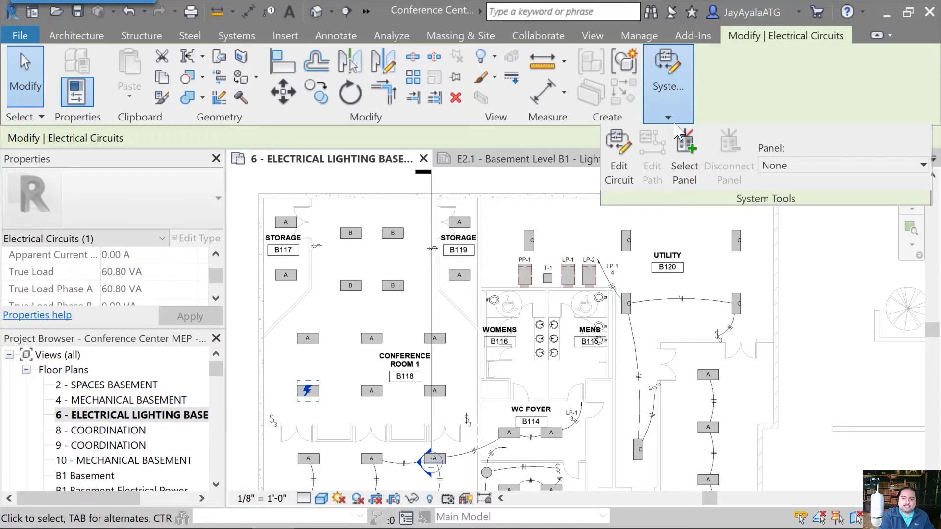
left_click(848, 166)
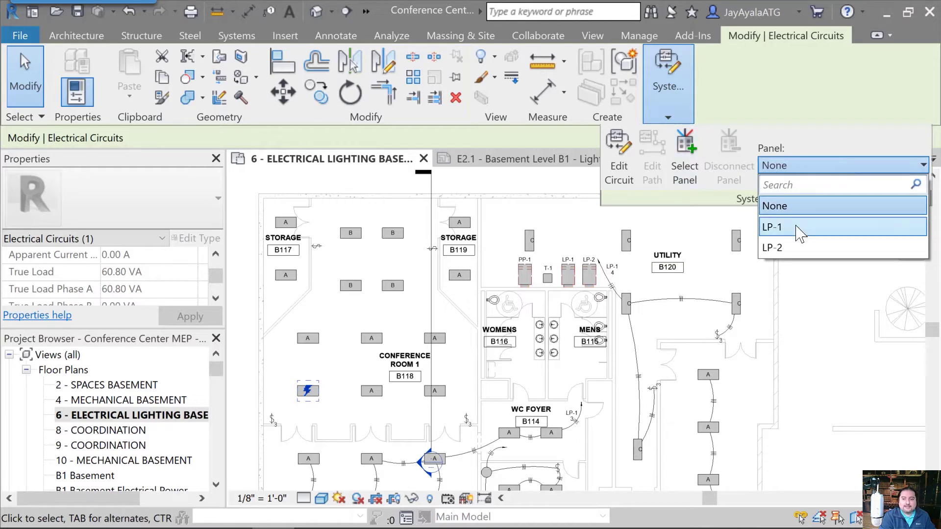
left_click(684, 145)
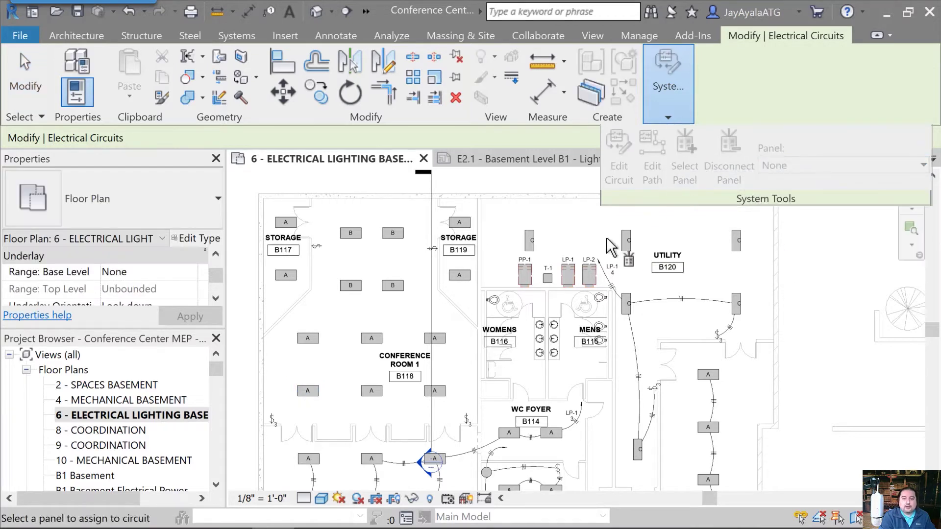
left_click(590, 277)
left_click(671, 117)
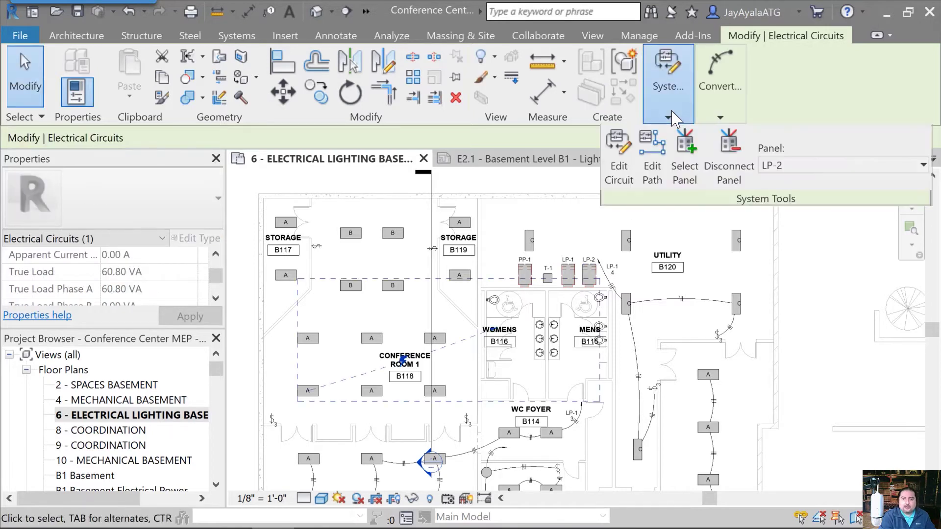
left_click(619, 149)
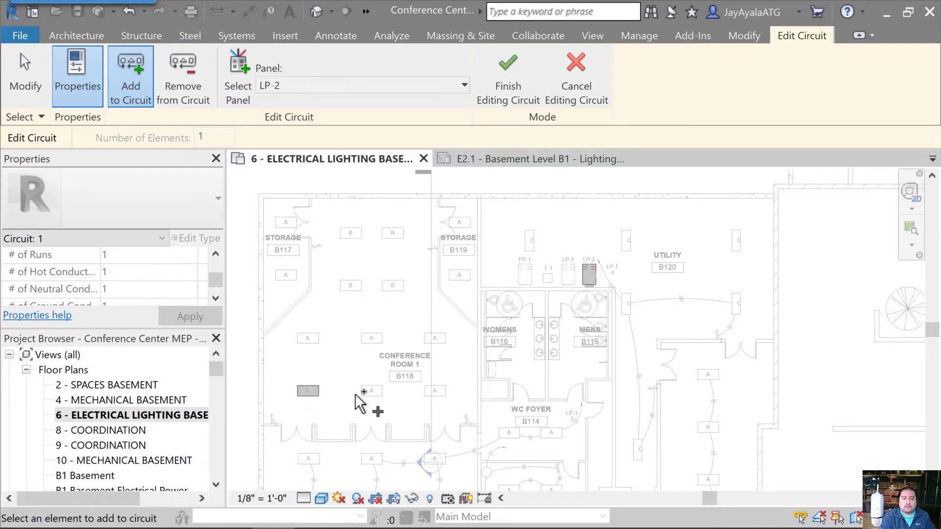
Add the remaining conference room fixtures to the LP-2 circuit, totalling 16 elements, and finish editing
left_click(371, 391)
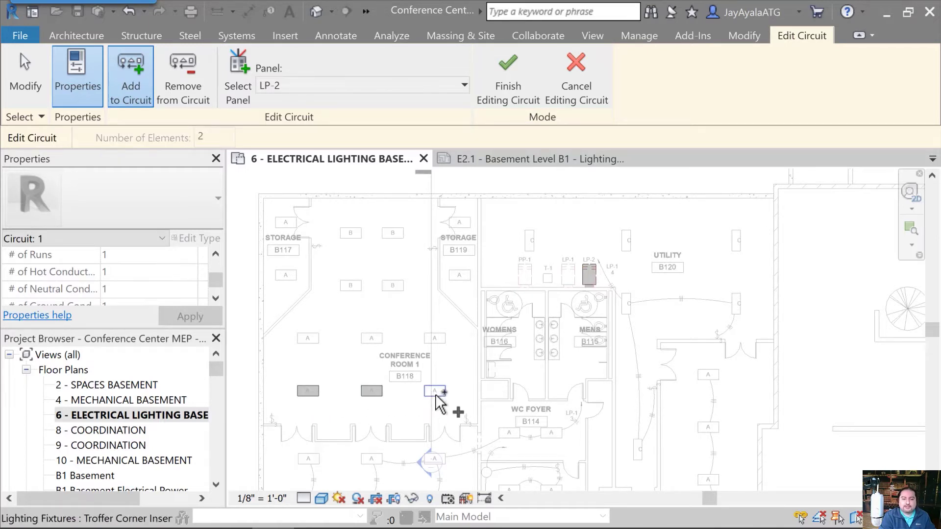
left_click(435, 392)
left_click_drag(265, 173, 464, 357)
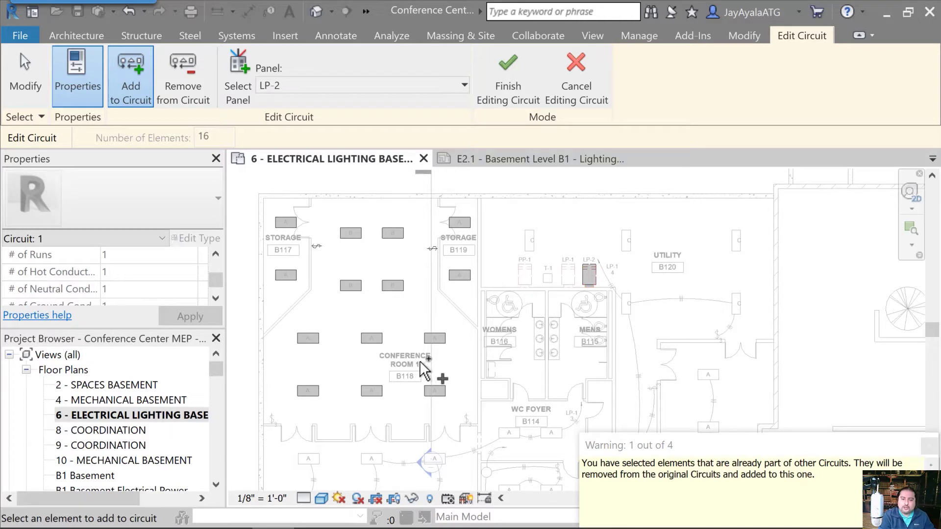
left_click(928, 446)
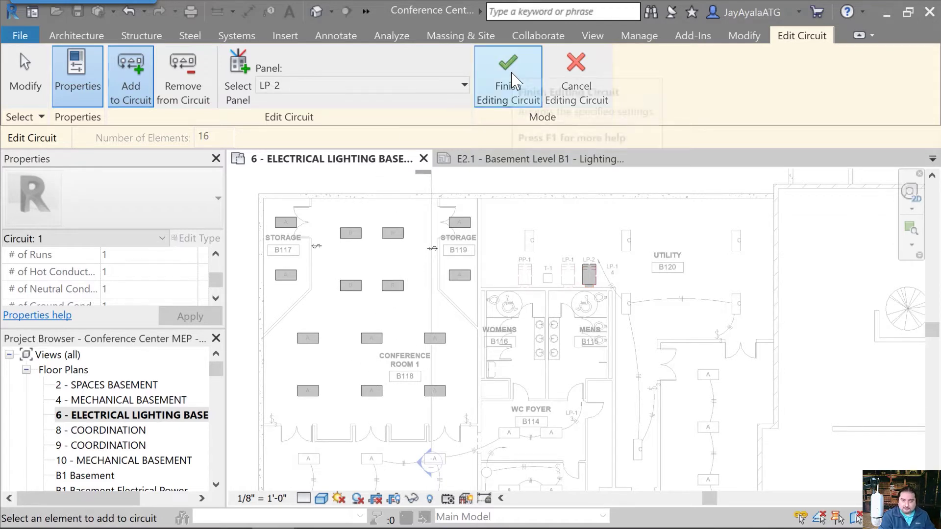
left_click(509, 88)
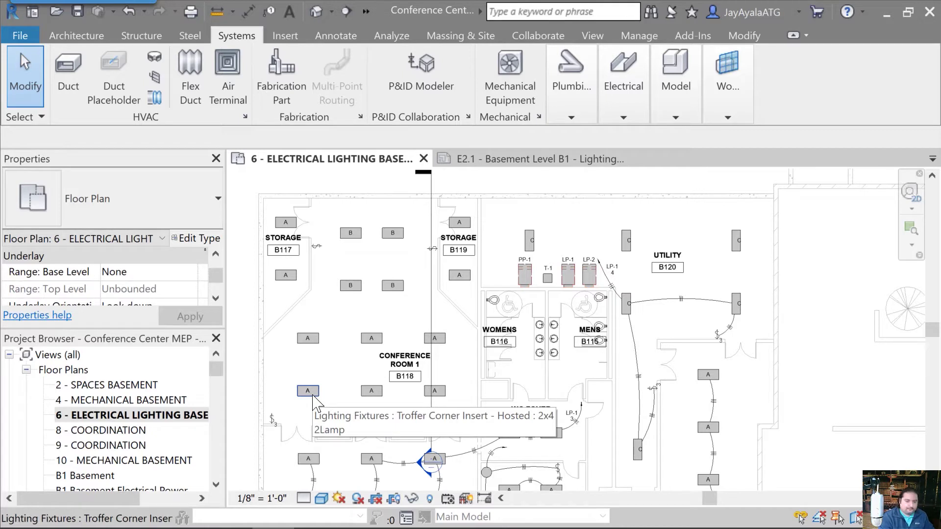
Highlight the fixture's 16-element circuit to verify it, then select panel LP-2
key("Tab")
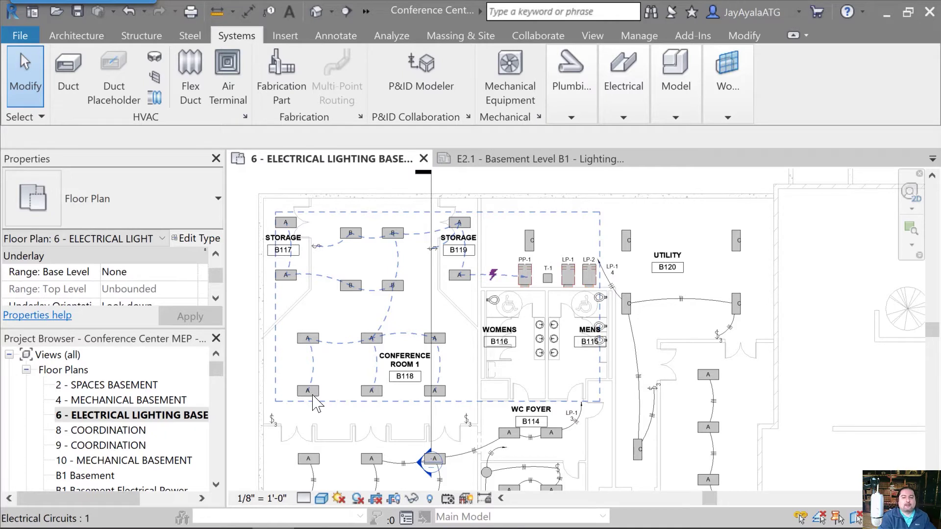
left_click(590, 277)
Create the LP-2 panel schedule from the default template, review it, and close it
left_click(711, 117)
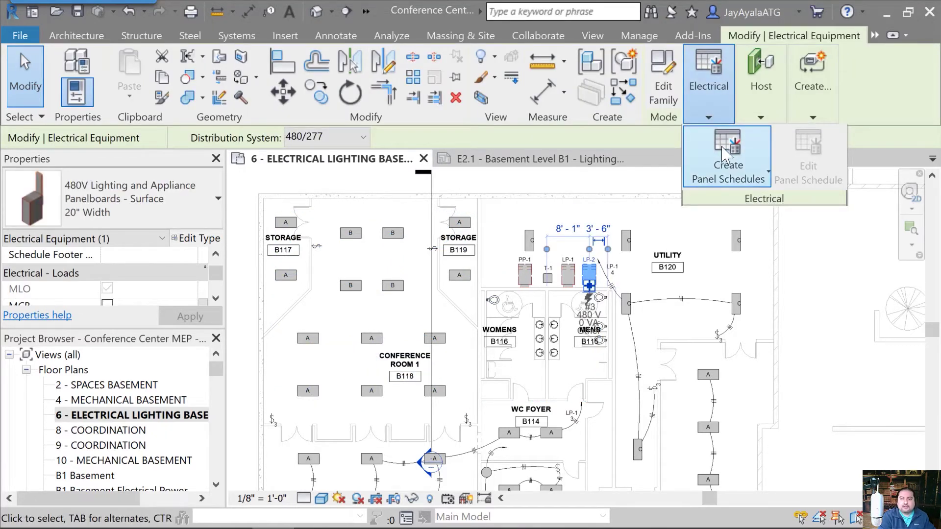
left_click(726, 162)
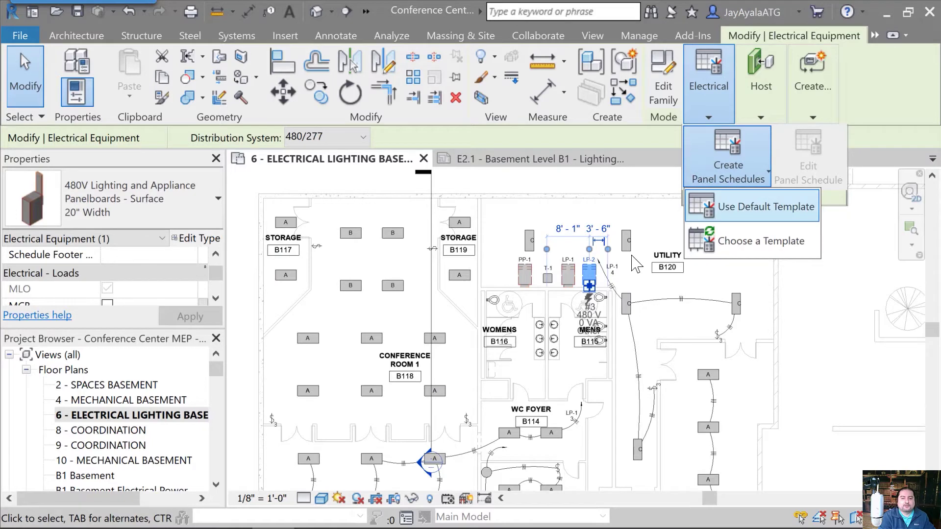
left_click(753, 212)
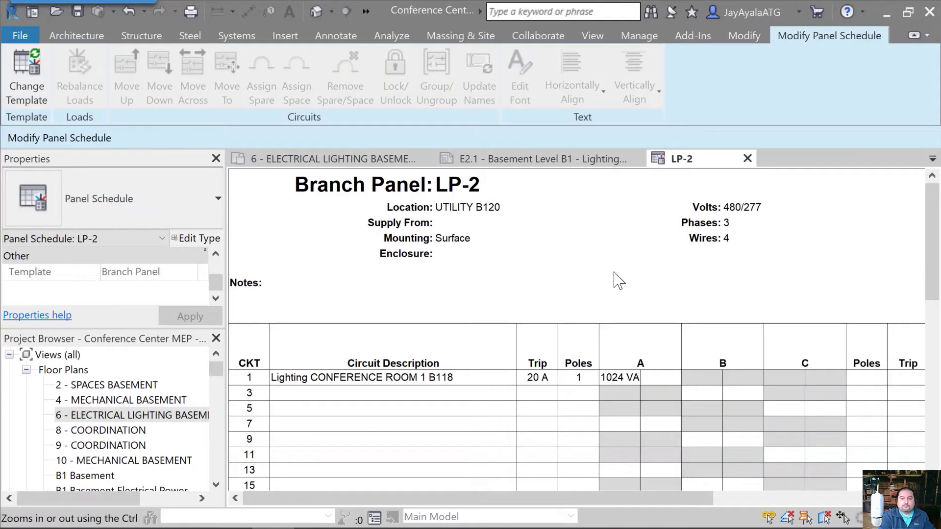
scroll(477, 275, "down", 1, "ctrl")
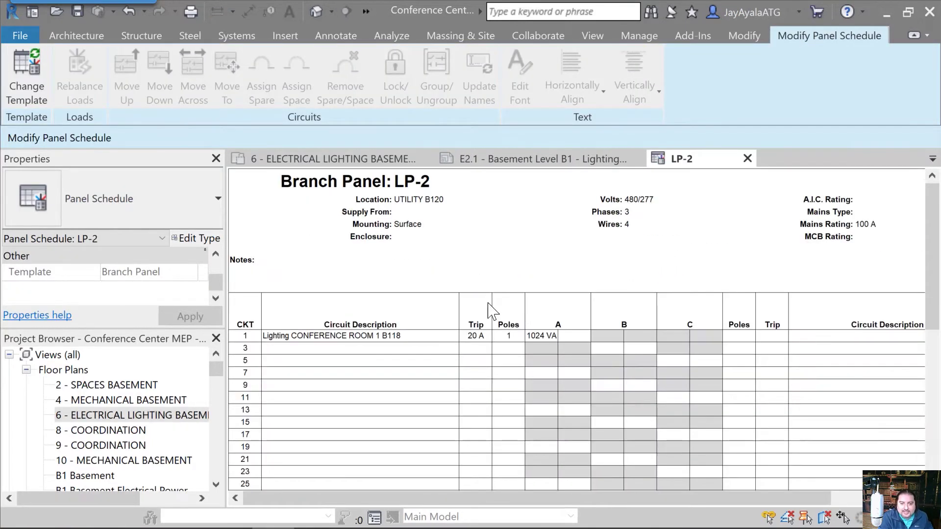
scroll(410, 360, "down", 1, "ctrl")
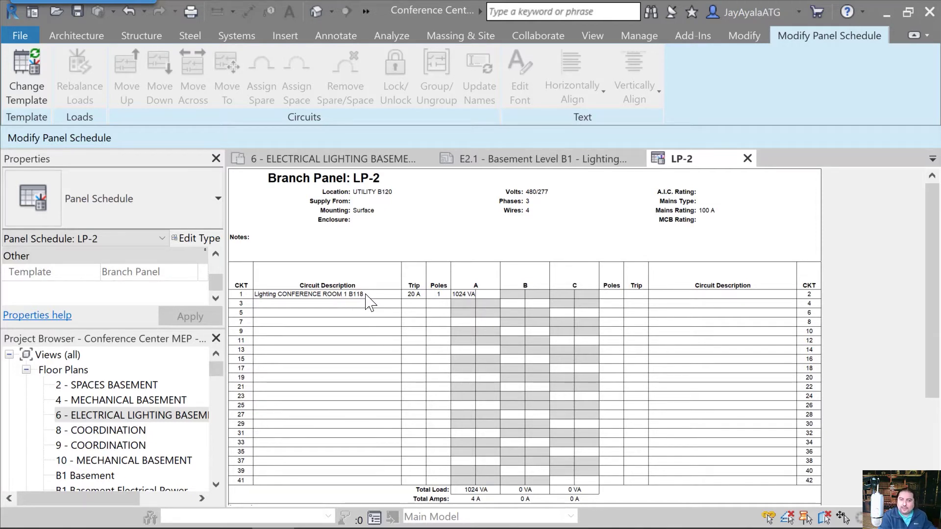
left_click(747, 159)
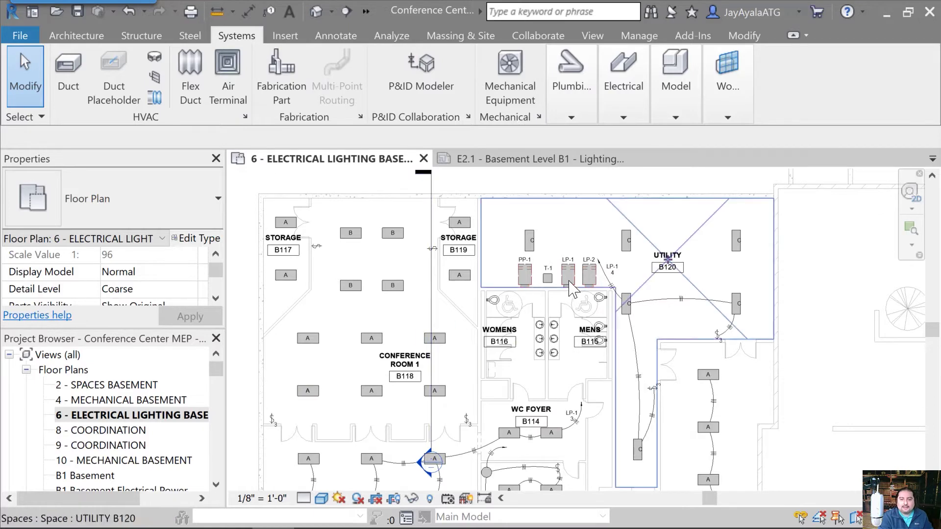
Reopen the LP-2 schedule, inspect the 1024 VA conference room circuit, and close it
left_click(589, 273)
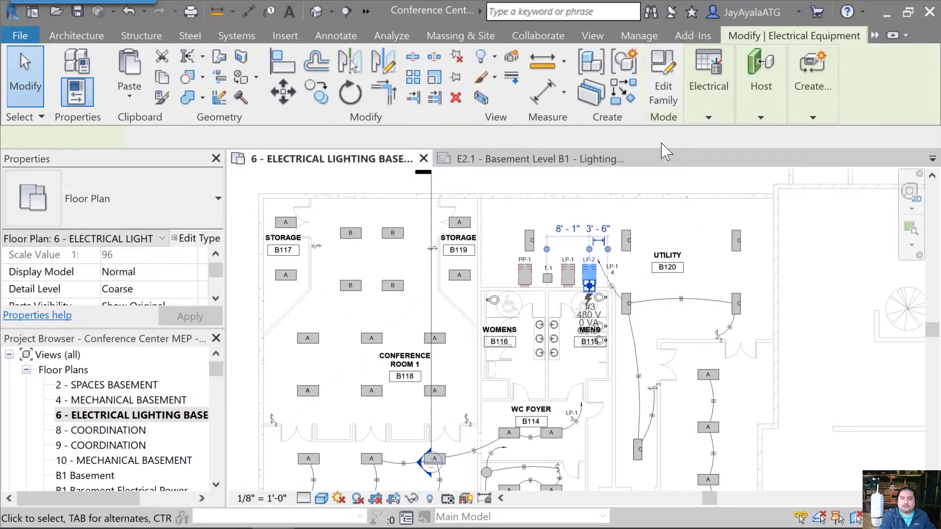
left_click(715, 117)
left_click(809, 157)
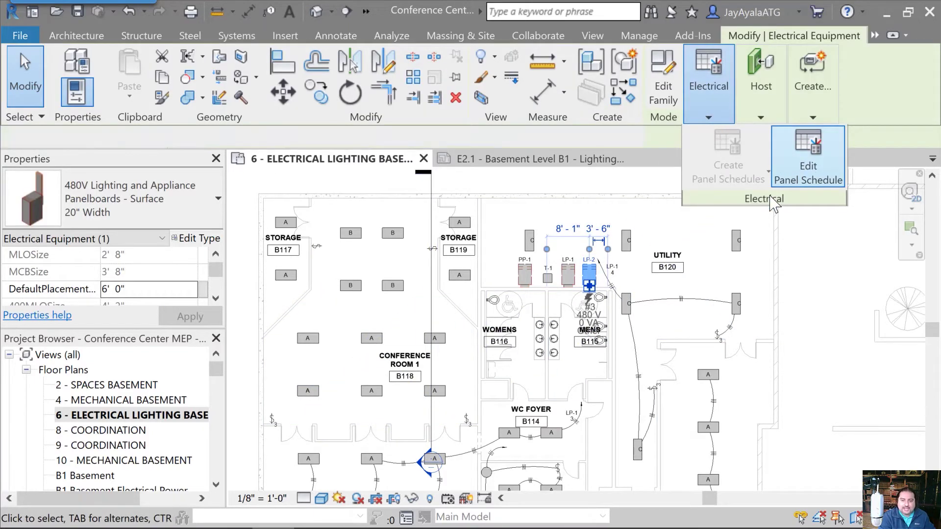
left_click(314, 305)
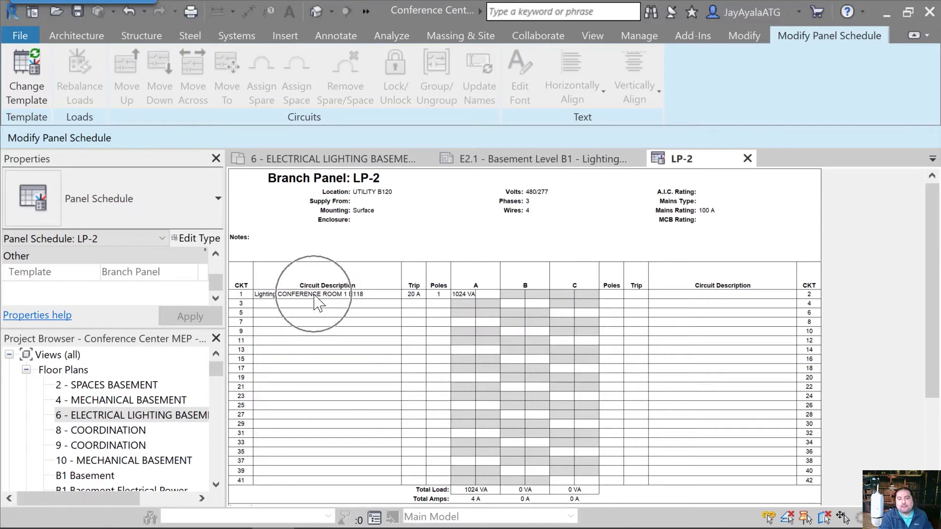
left_click(317, 304)
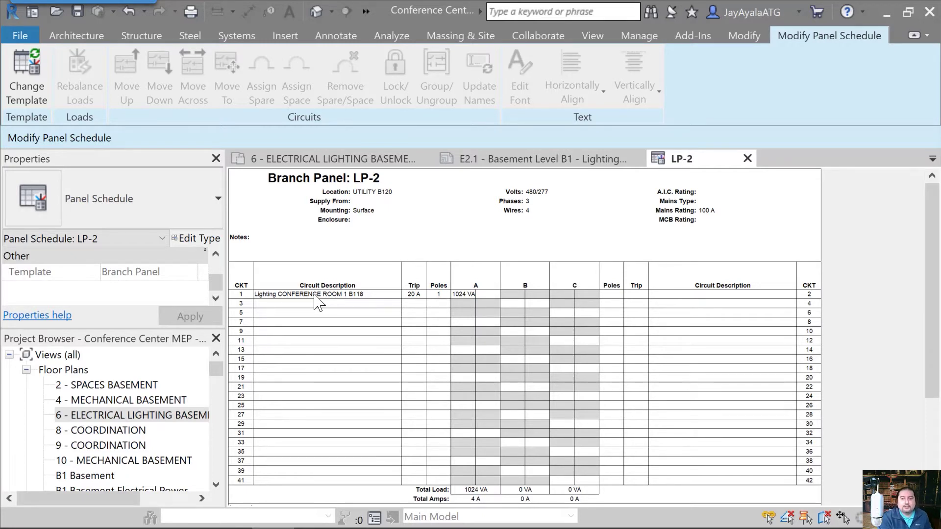
left_click(747, 158)
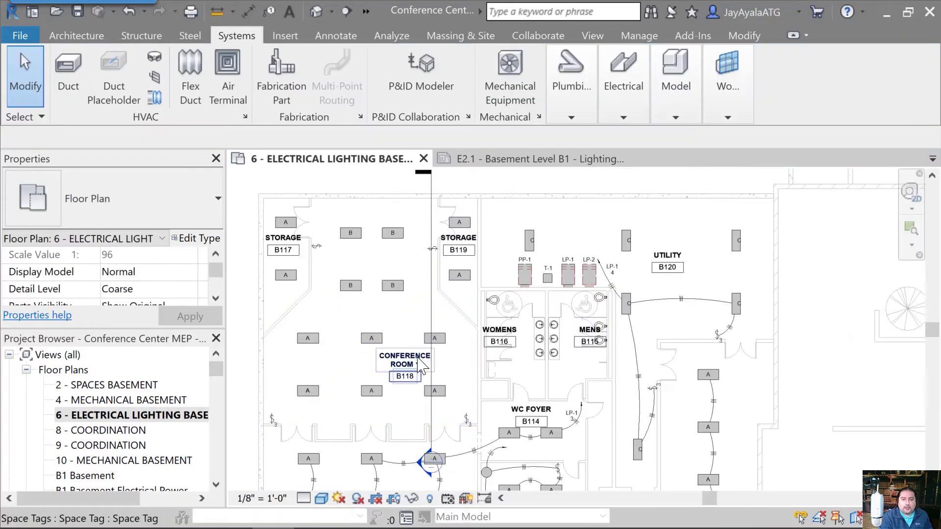
Open panel LP-1's schedule, scroll through its circuits, and close it
left_click(568, 273)
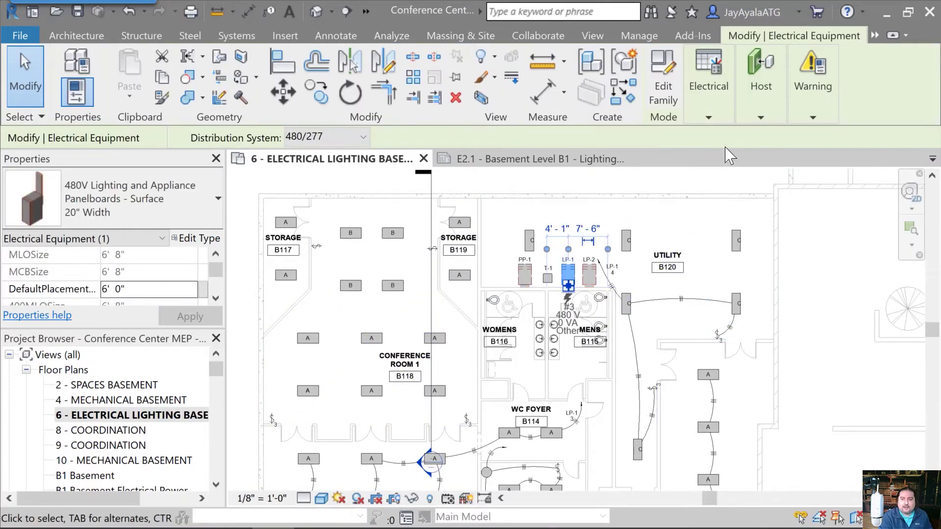
left_click(709, 98)
left_click(809, 166)
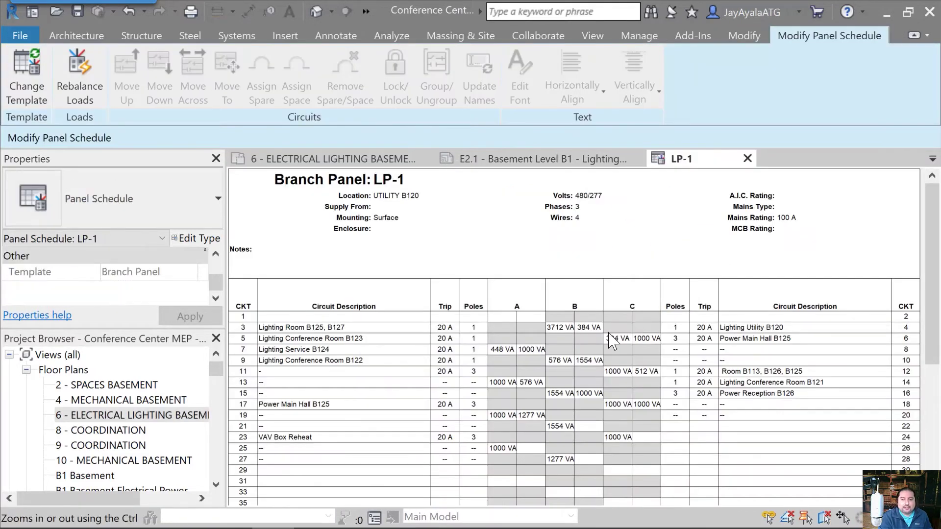
scroll(635, 406, "down", 1)
scroll(636, 406, "down", 2)
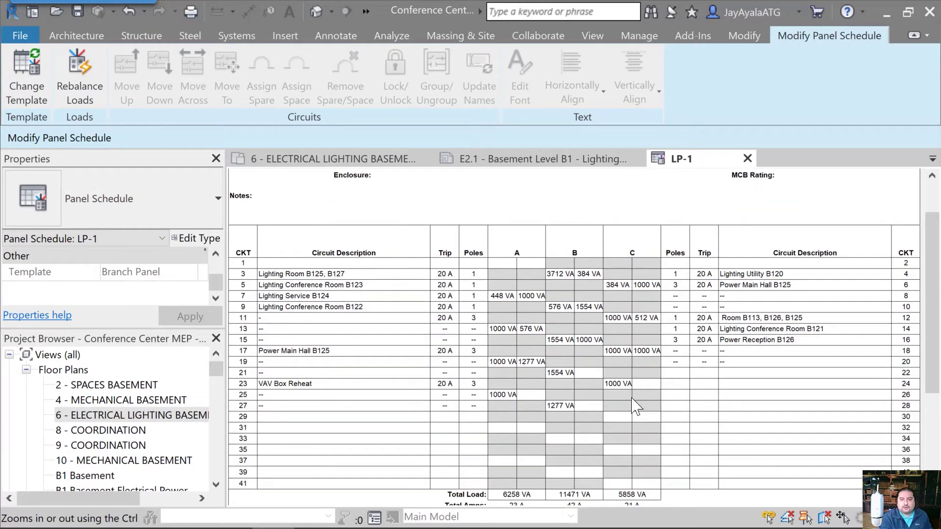
scroll(635, 406, "down", 1)
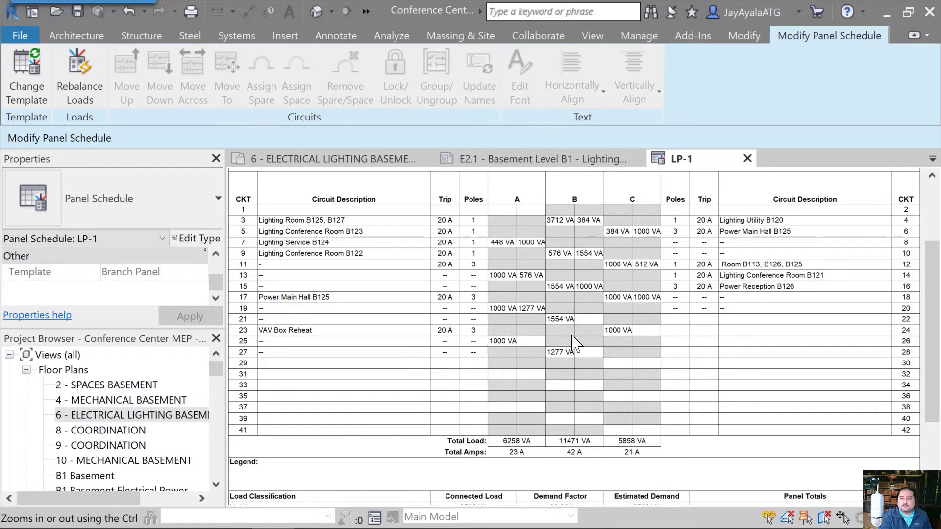
left_click(747, 158)
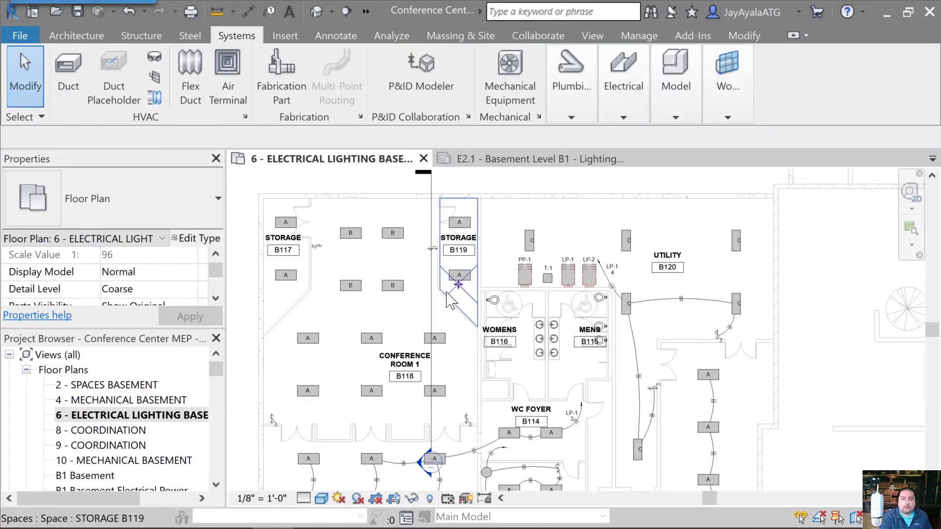
Pan the lighting plan, then open the B1 Basement Electrical Power floor plan
scroll(456, 240, "up", 2)
middle_click_drag(500, 321, 517, 281)
scroll(118, 471, "down", 2)
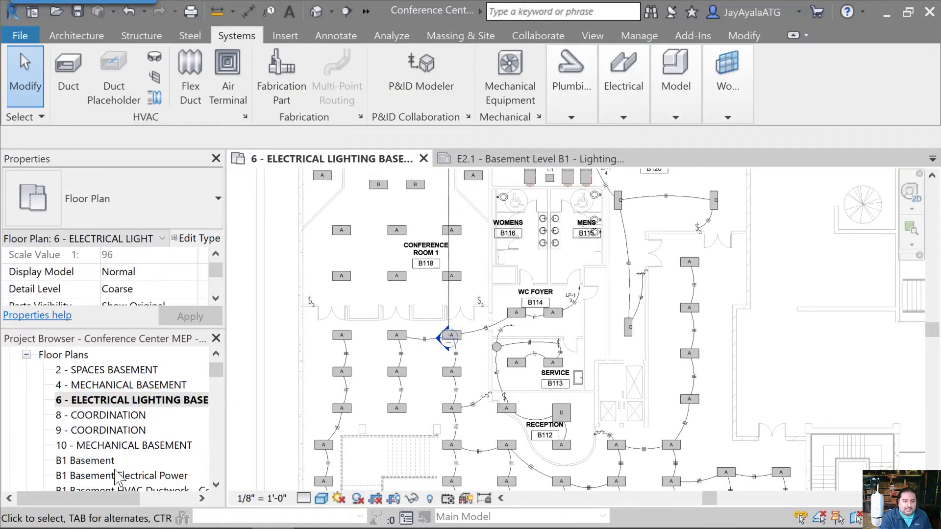
double_click(147, 462)
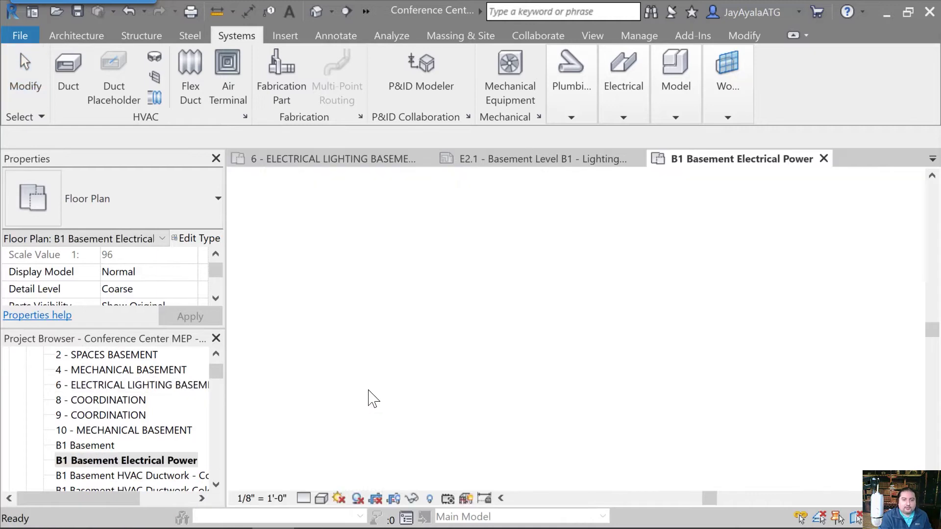
Pan to Conference Rooms 2–3, select receptacle circuit 8, and try generating its arc wiring
middle_click_drag(493, 427, 456, 289)
middle_click_drag(559, 332, 549, 167)
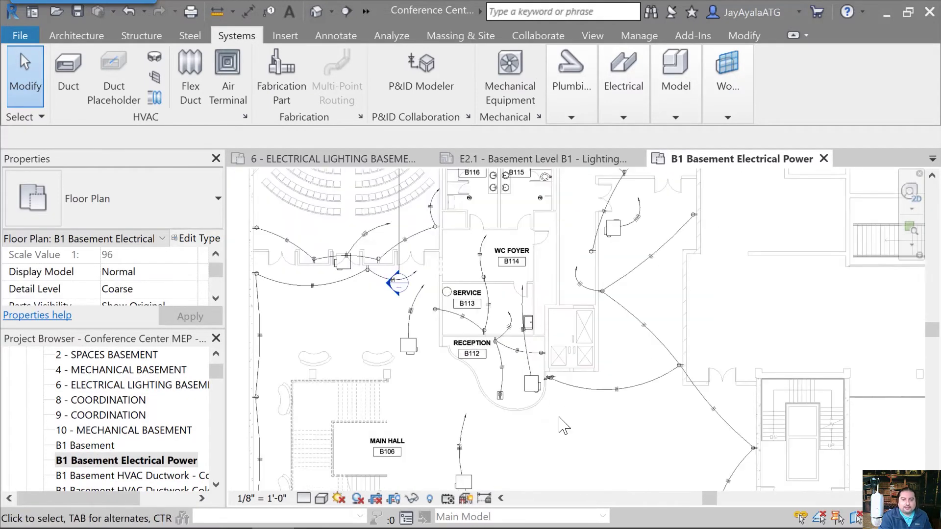
middle_click_drag(565, 425, 519, 274)
middle_click_drag(568, 341, 583, 201)
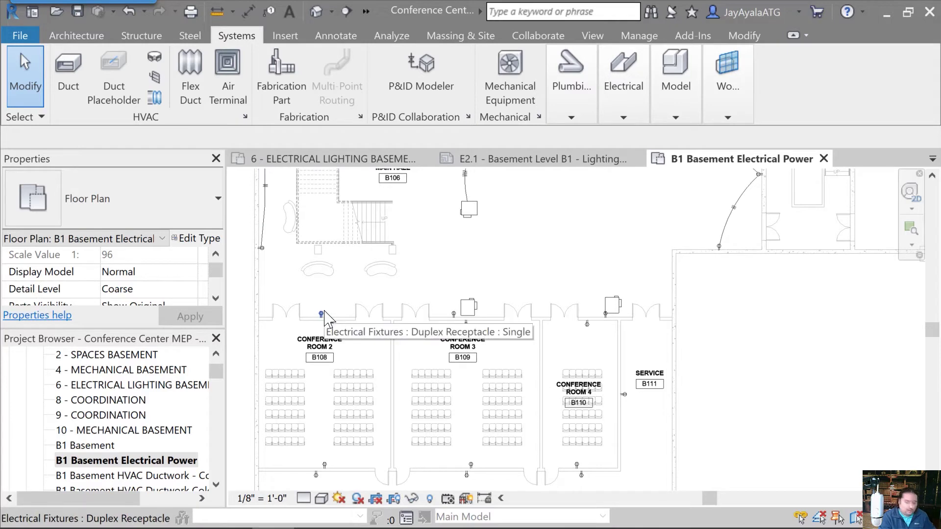
key("Tab")
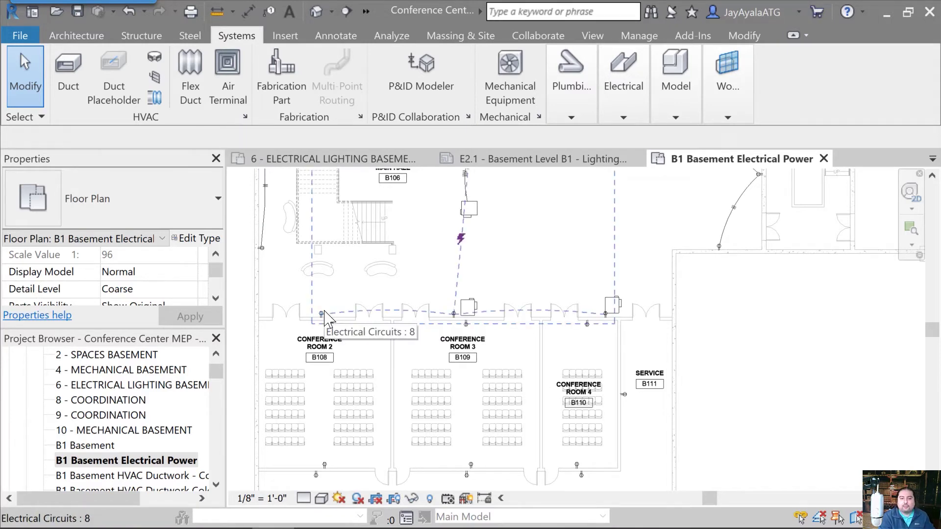
left_click(321, 314)
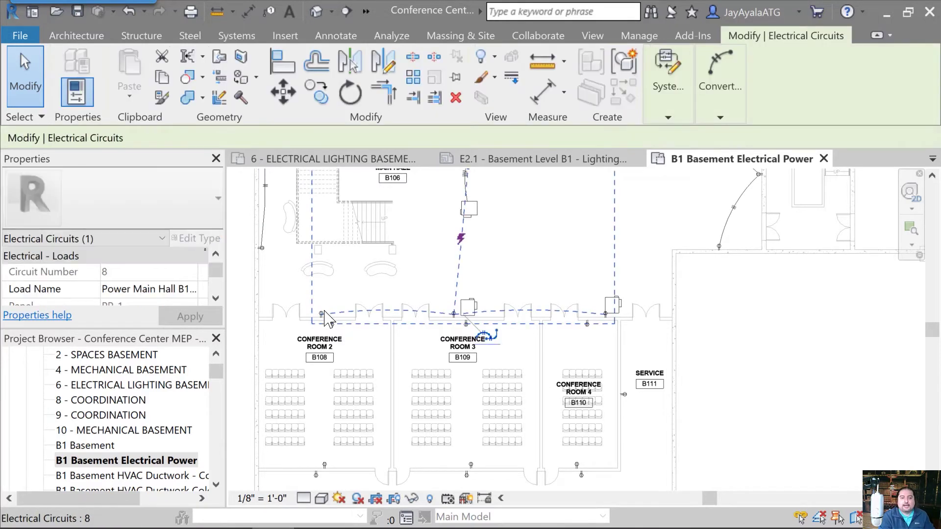
left_click(483, 333)
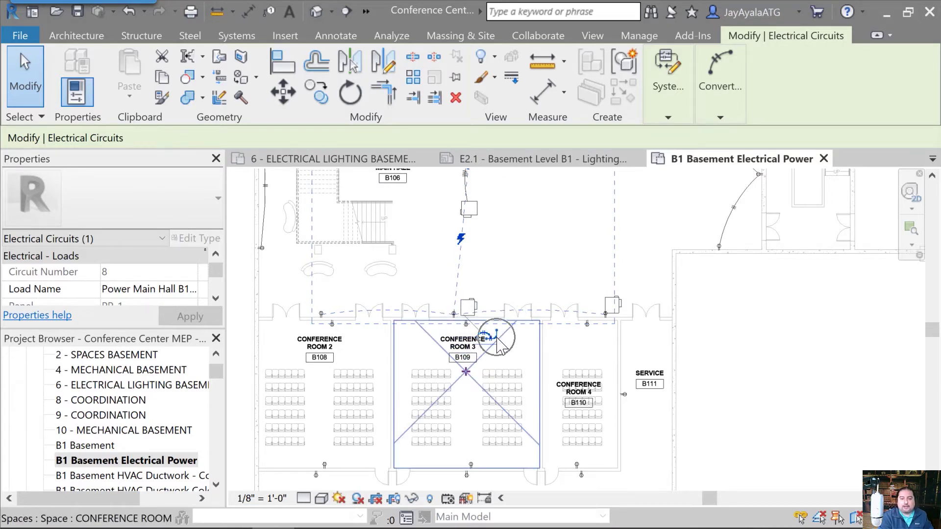
Convert circuit 8's wiring to arc wires
left_click(720, 117)
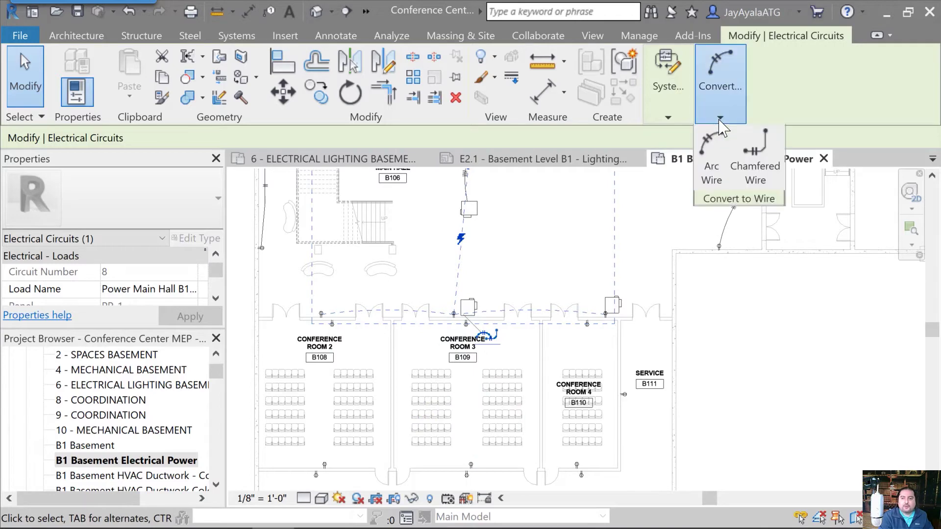
left_click(712, 173)
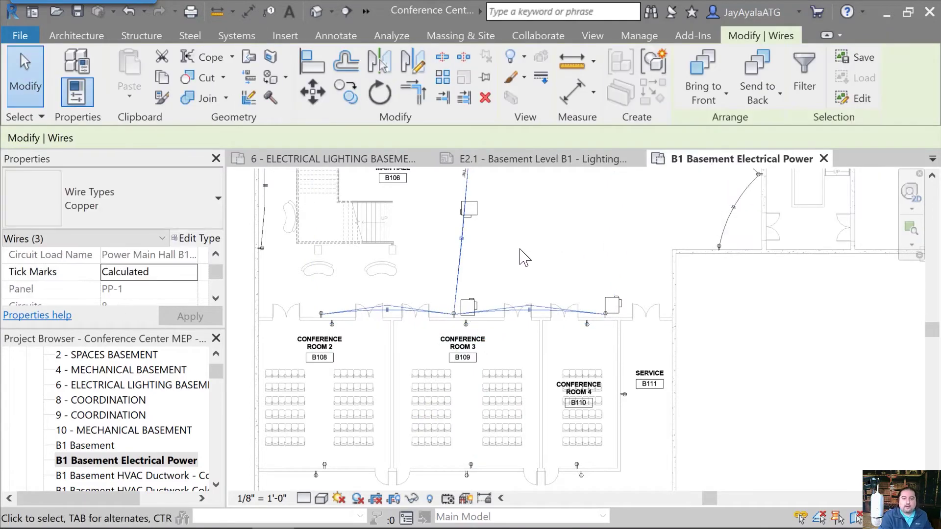
middle_click_drag(536, 272, 519, 329)
left_click(461, 255)
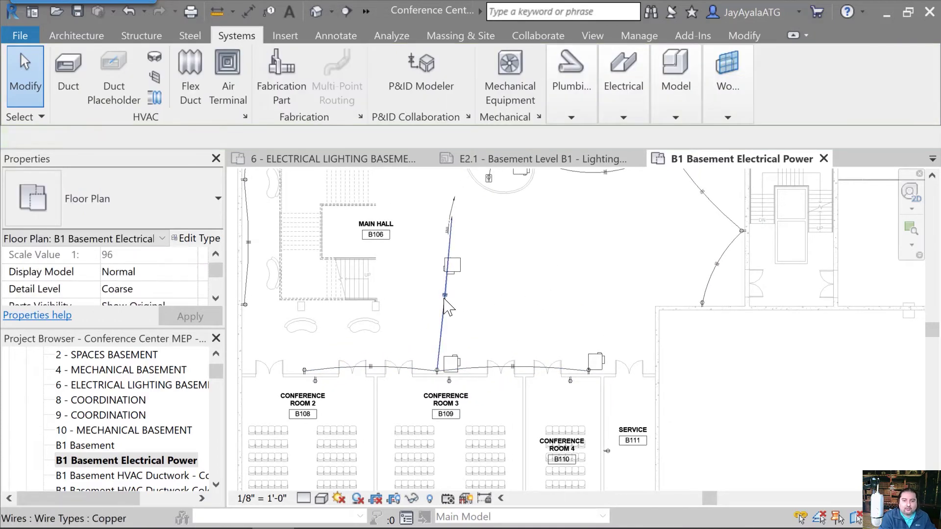
Shorten the vertical home-run wire and curve it up-left above Conference Room 3
left_click(449, 275)
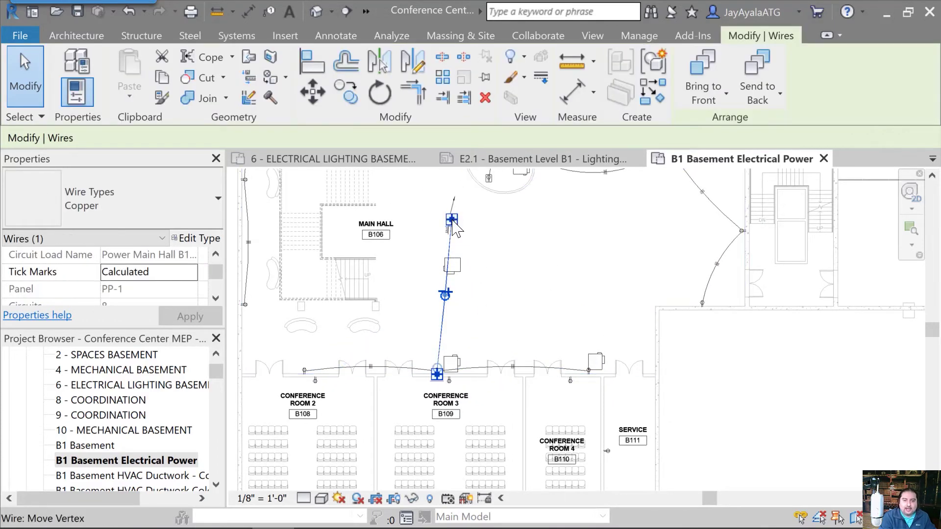
left_click_drag(456, 233, 467, 320)
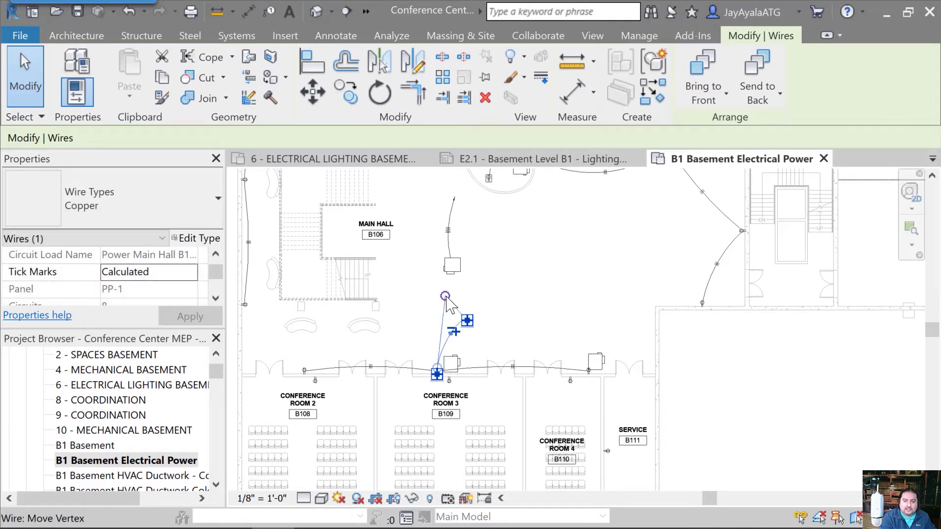
left_click_drag(445, 298, 461, 348)
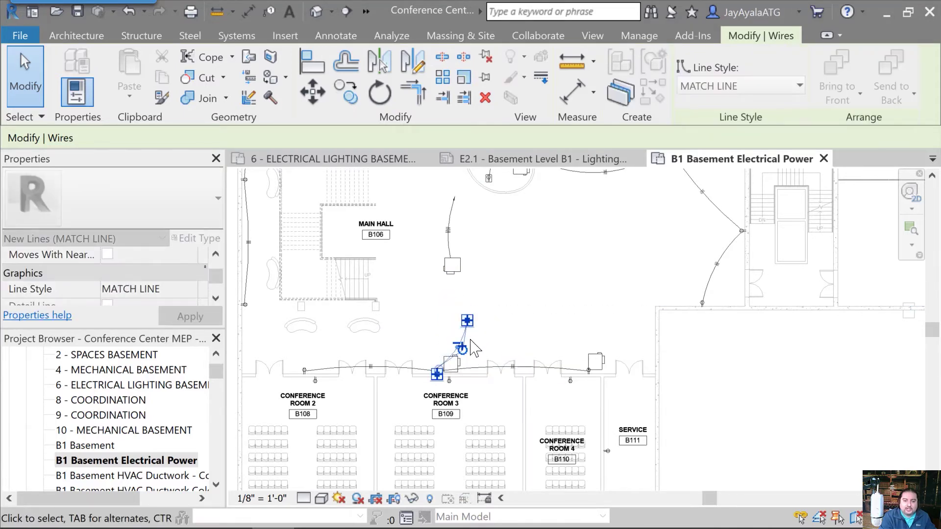
scroll(467, 361, "up", 4)
scroll(468, 366, "up", 1)
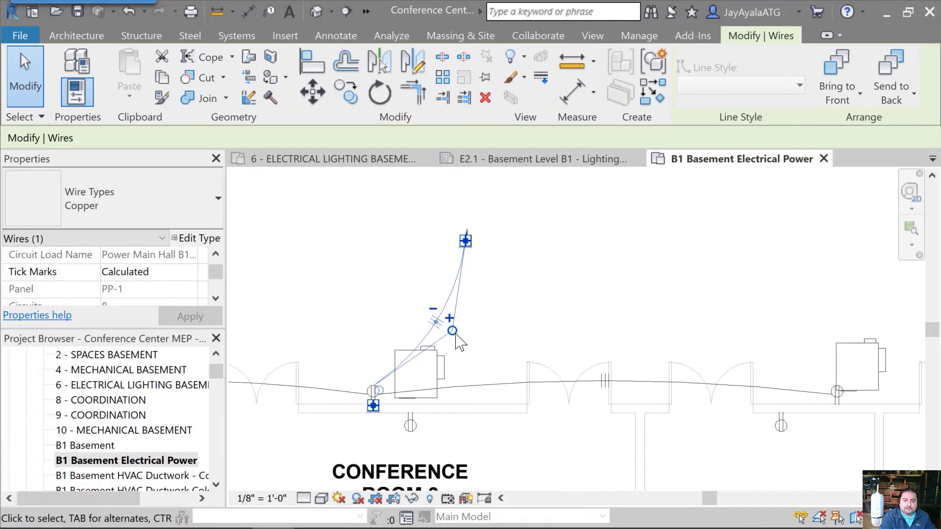
left_click_drag(452, 331, 390, 303)
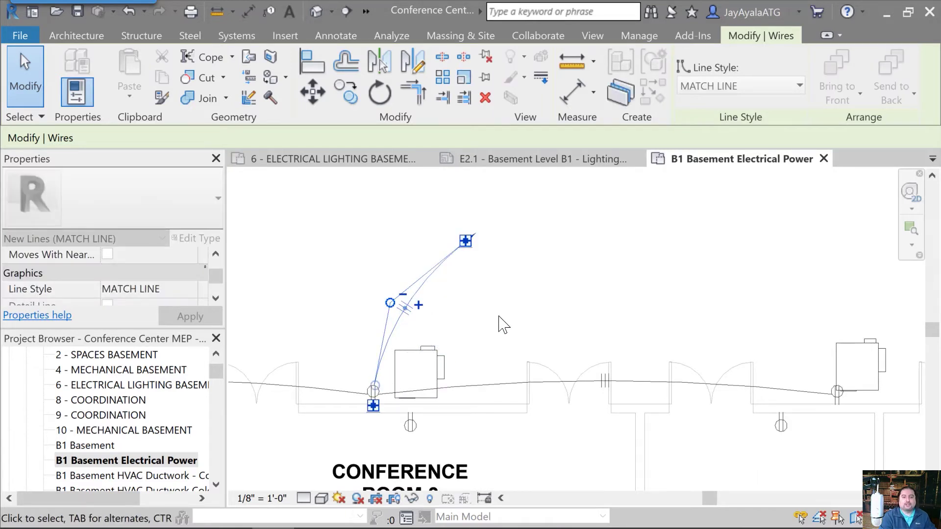
left_click(501, 320)
scroll(509, 312, "down", 2)
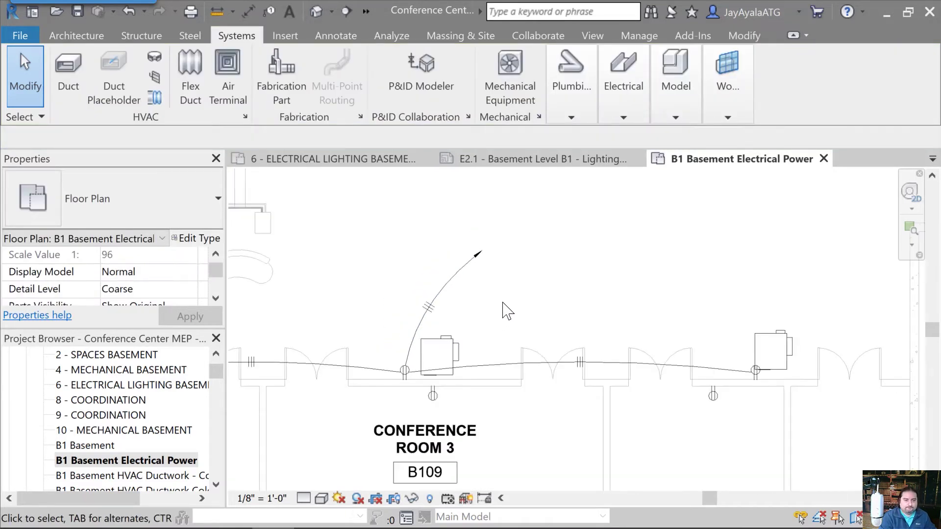
left_click(267, 14)
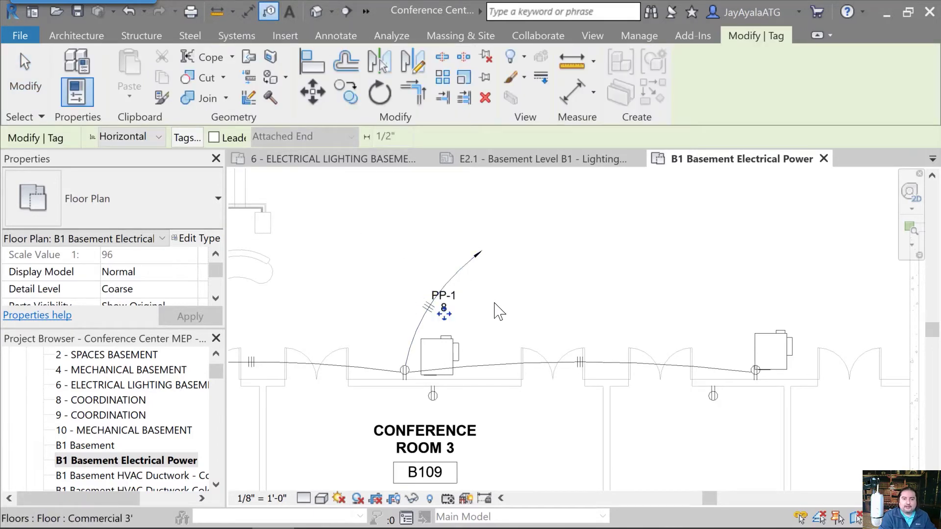
Move the PP-1 8 wire tag just above the home-run arrow and finish tagging
left_click_drag(445, 313, 485, 230)
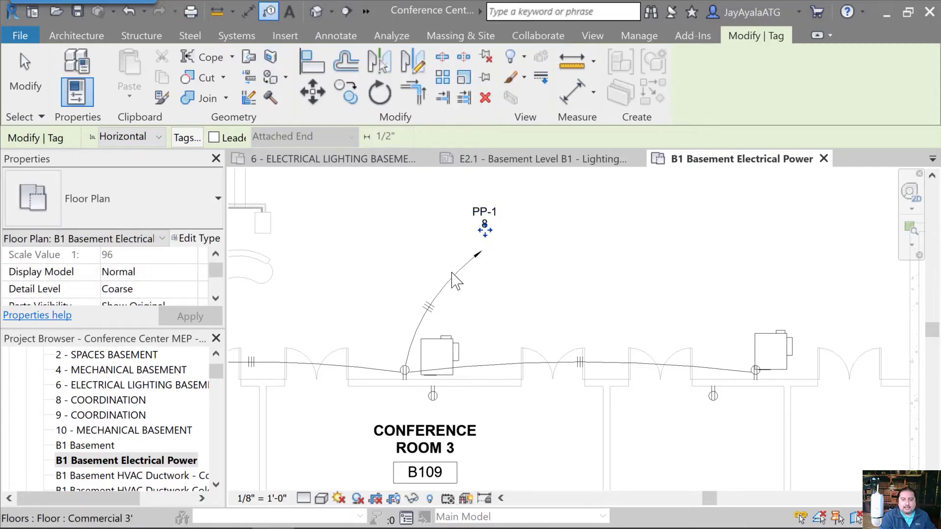
left_click(446, 302)
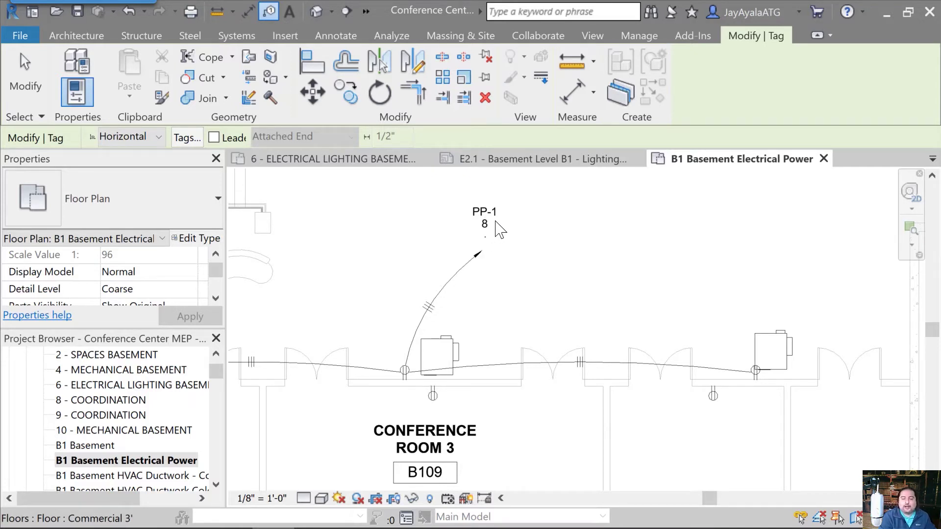
scroll(506, 291, "down", 3)
key("Escape")
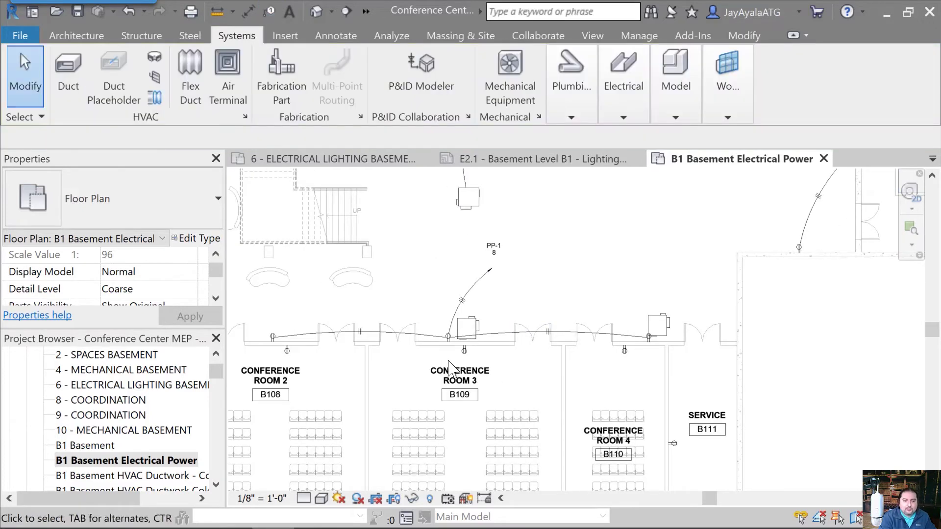
middle_click_drag(449, 367, 481, 331)
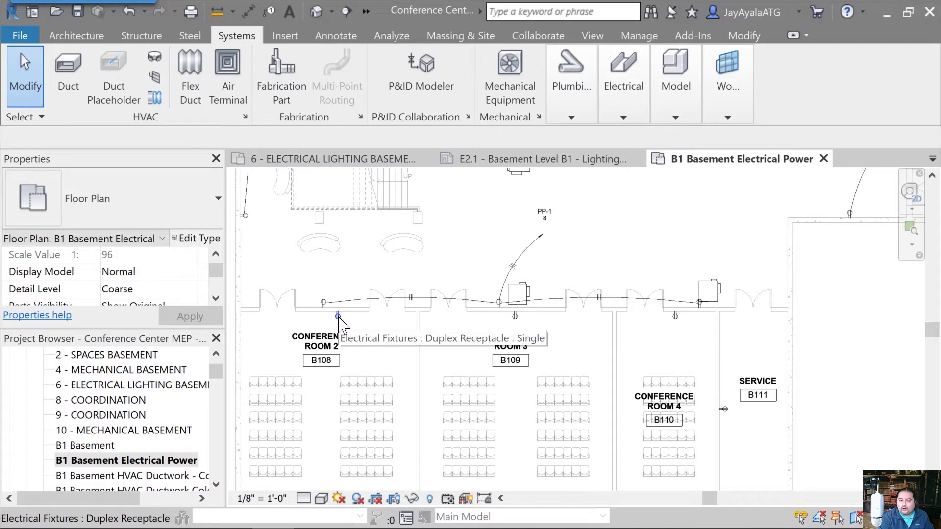
Convert receptacle circuit 3 to arc wiring
key("Tab")
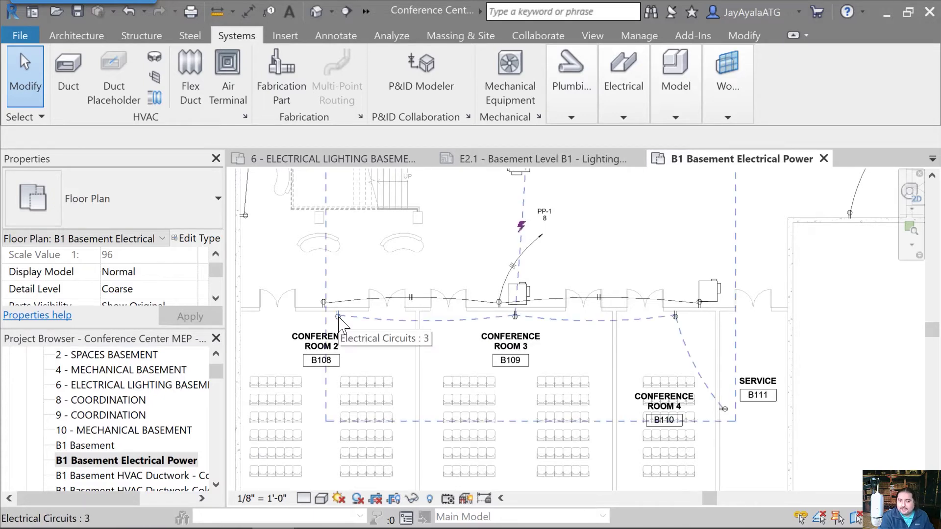
left_click(339, 319)
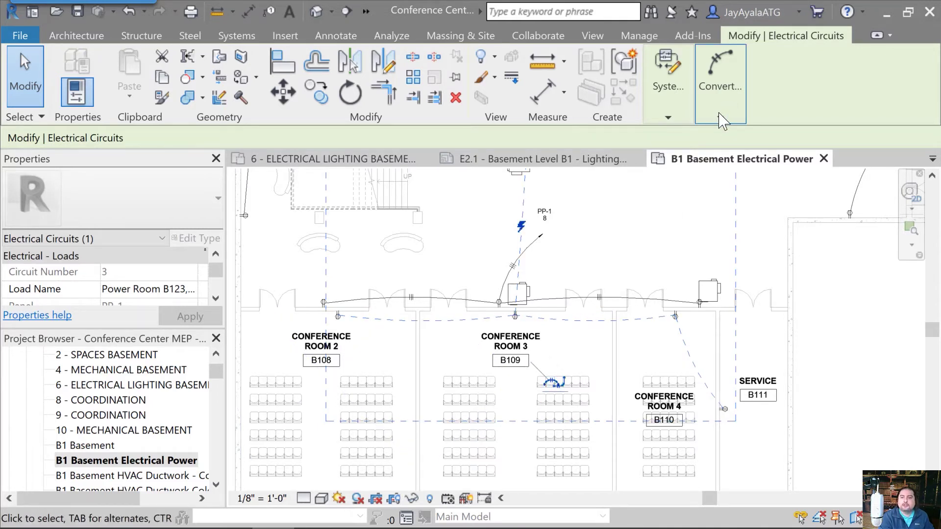
left_click(552, 383)
key("Escape")
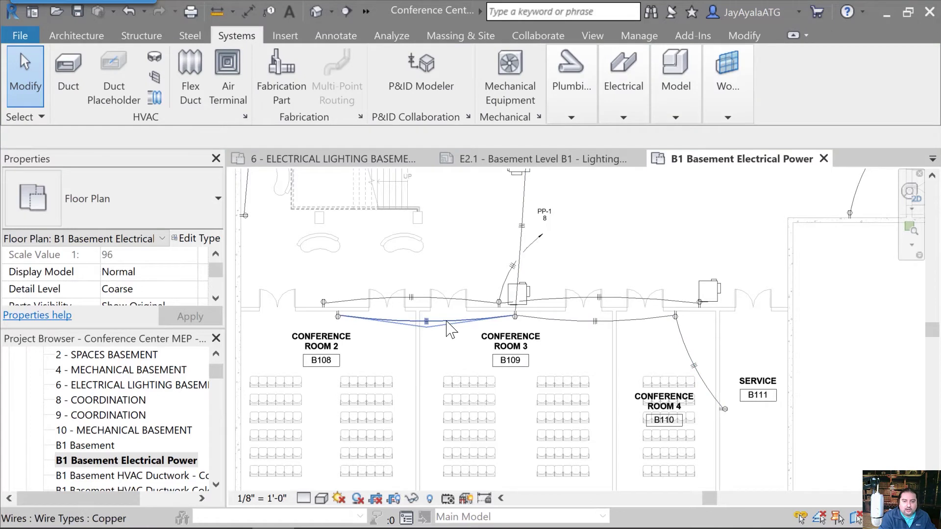
Sag the wires between Conference Rooms 2–3 and 3–4 slightly lower
left_click(424, 323)
left_click_drag(427, 331, 423, 339)
left_click(597, 325)
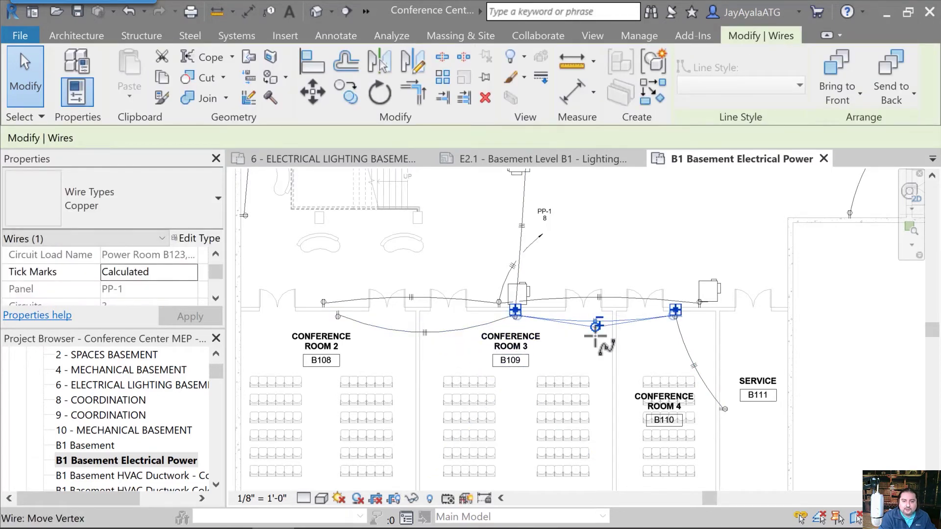
left_click_drag(599, 342, 596, 348)
left_click(578, 263)
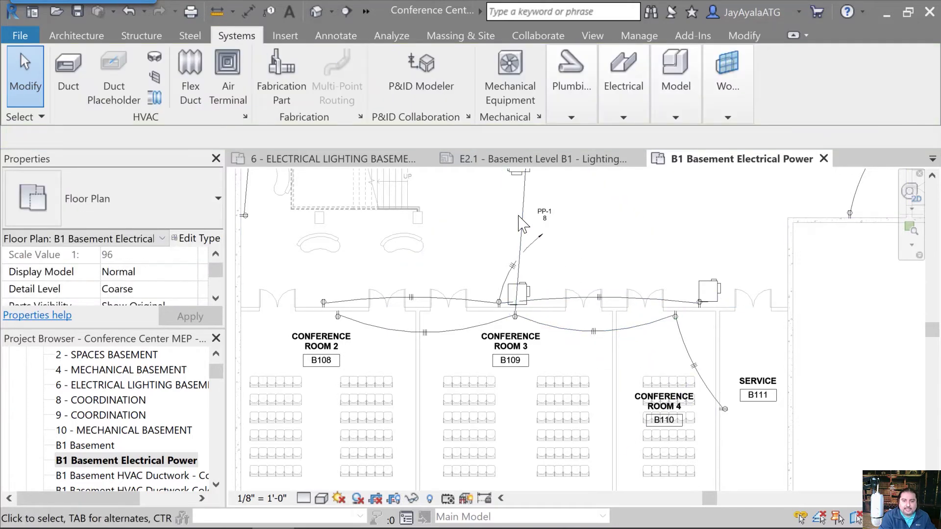
Shorten the home-run wire near PP-1 and bend it down to the door midpoint
middle_click_drag(607, 243, 583, 292)
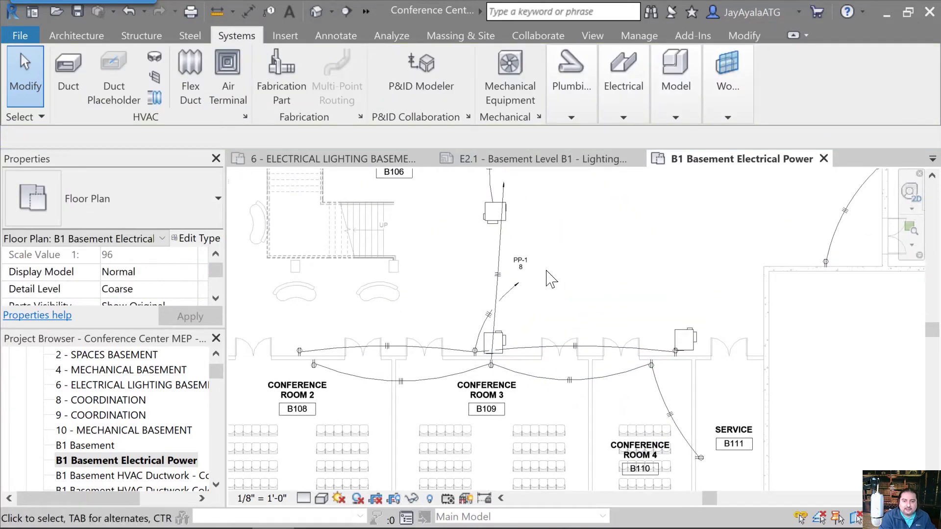
left_click(499, 269)
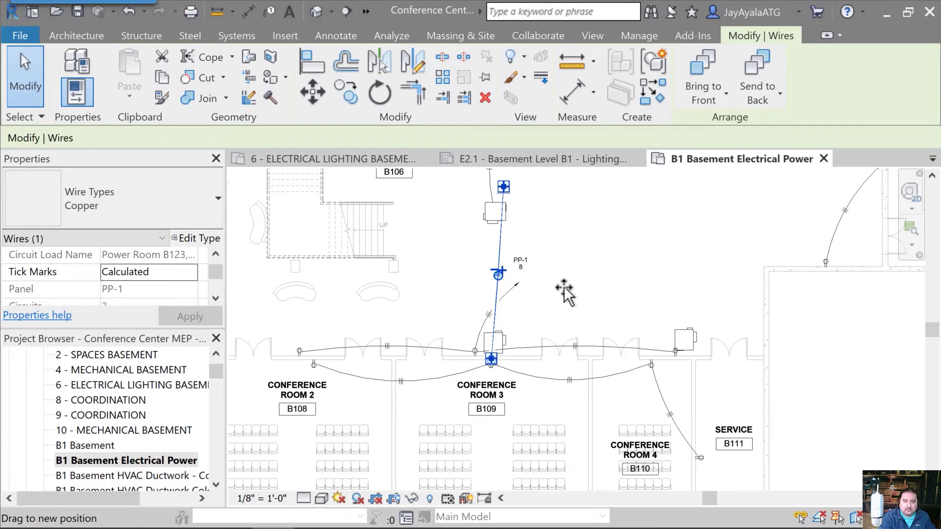
left_click_drag(504, 186, 557, 304)
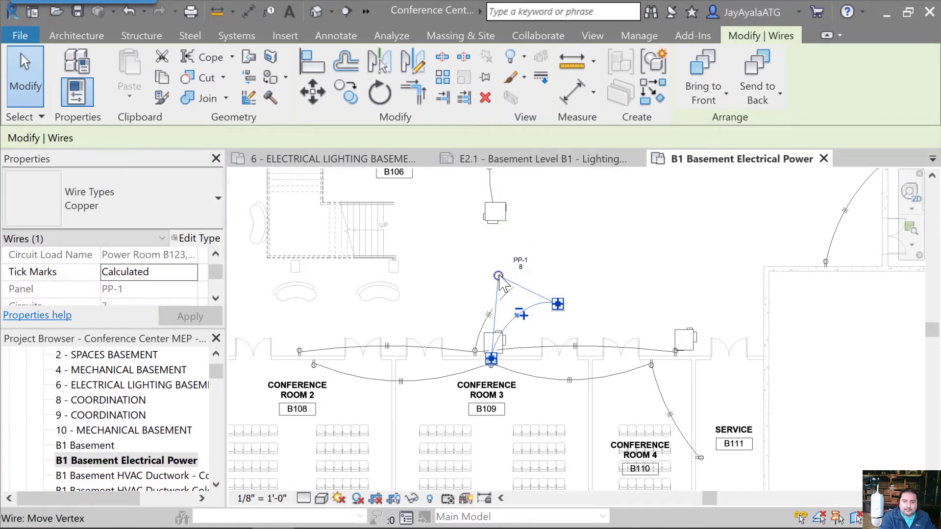
left_click_drag(502, 277, 542, 349)
left_click(606, 307)
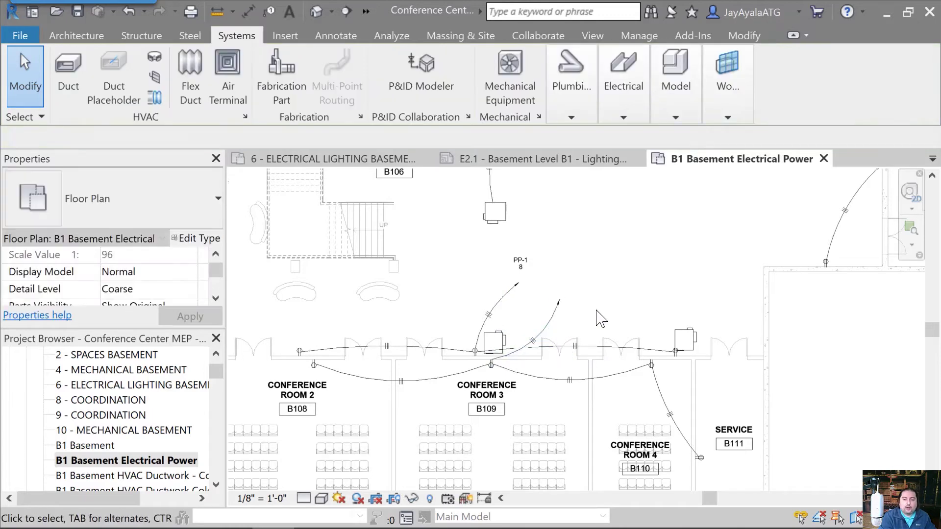
scroll(583, 333, "up", 3)
scroll(583, 335, "up", 1)
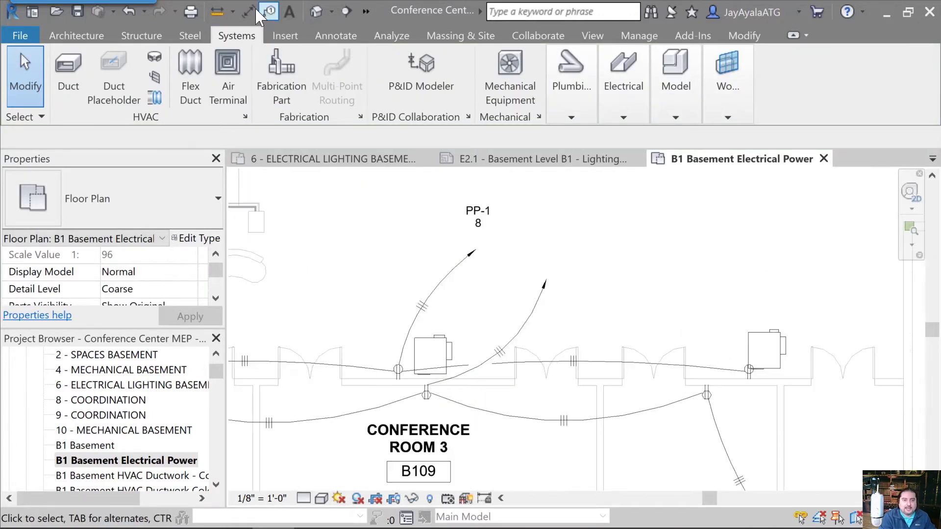
Tag the home-run wire PP-1 3 and move the tag above it
left_click(270, 14)
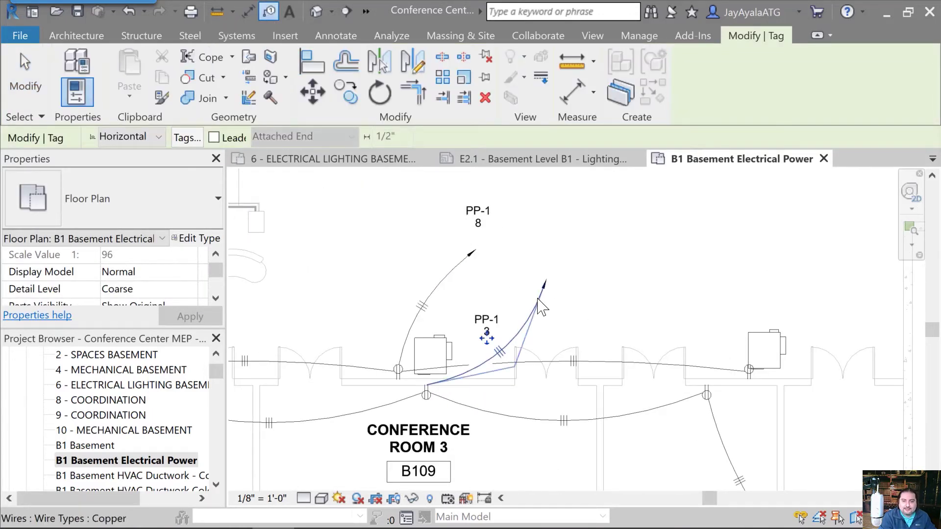
left_click(487, 336)
left_click_drag(544, 260, 550, 261)
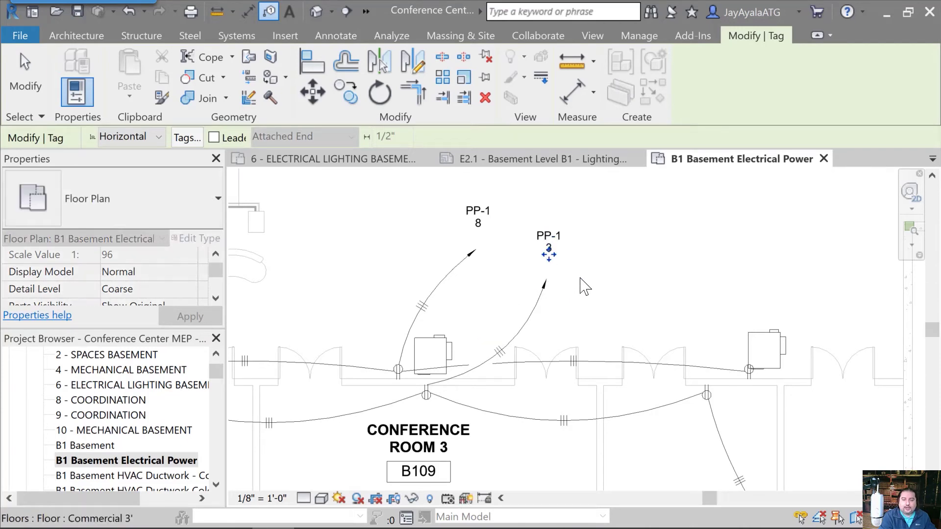
left_click(602, 247)
left_click(576, 281)
key("Escape")
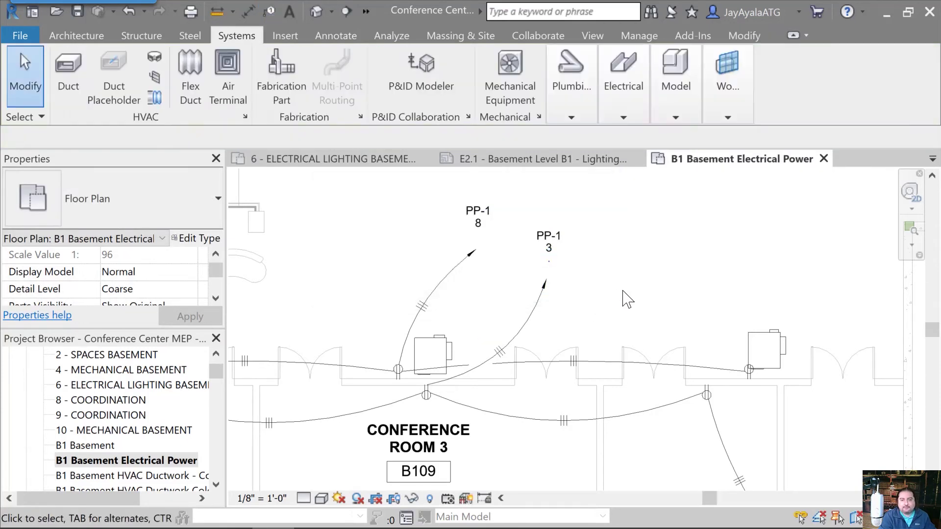
scroll(626, 322, "down", 5)
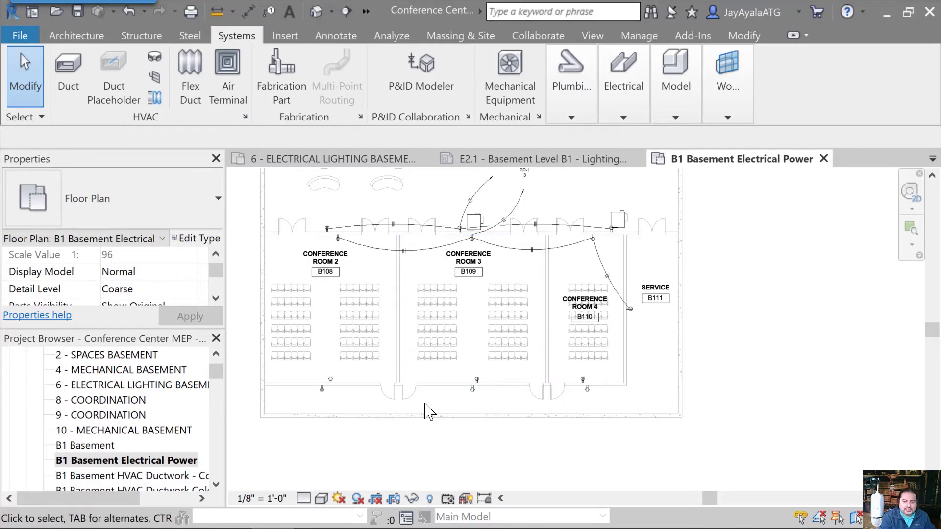
Select and review the Conference Room 2 receptacle
scroll(367, 404, "up", 1)
scroll(375, 378, "up", 2)
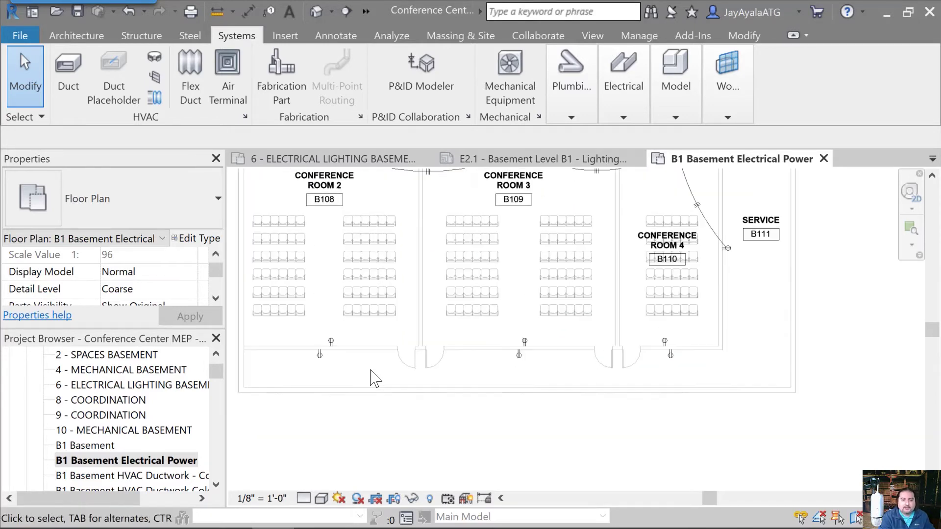
left_click(331, 342)
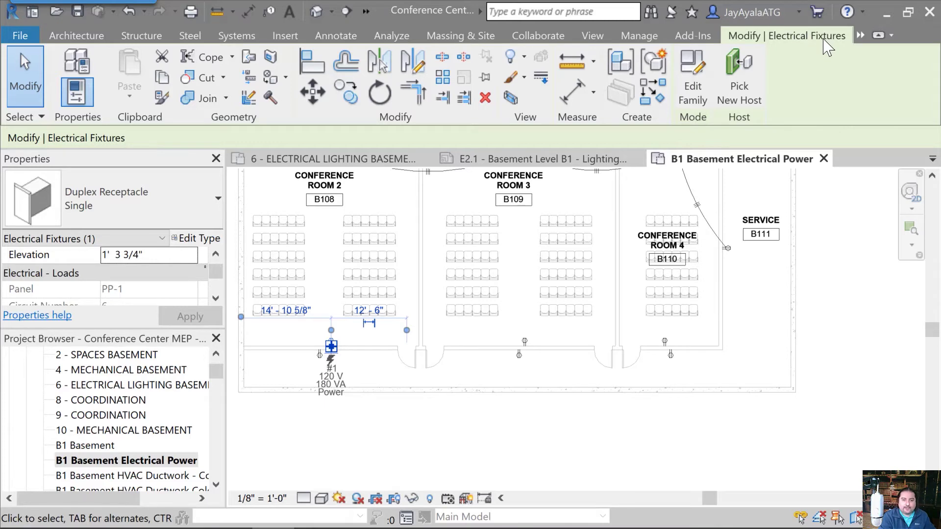
key("Escape")
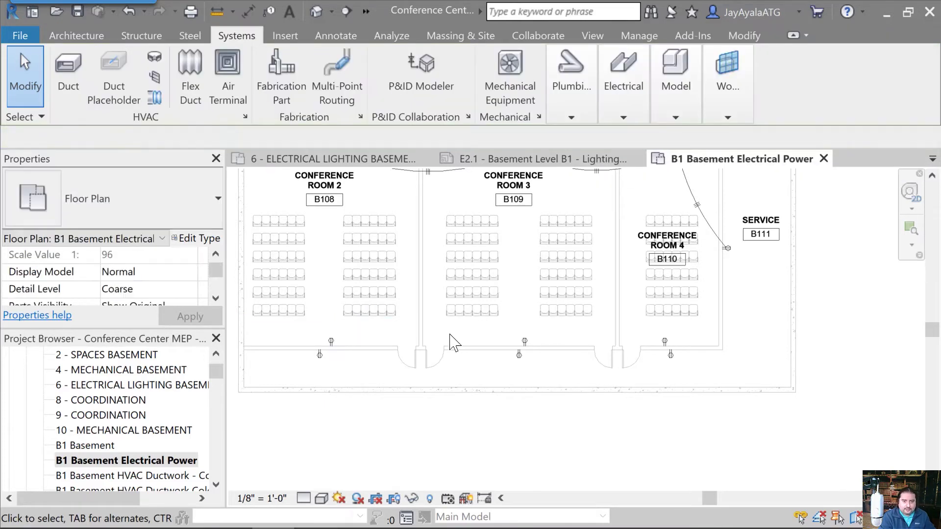
left_click(332, 342)
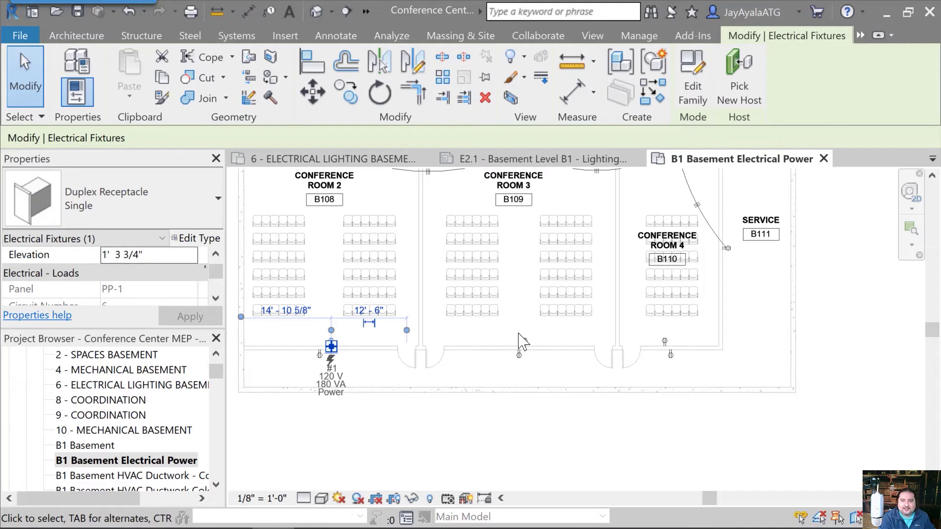
key("Escape")
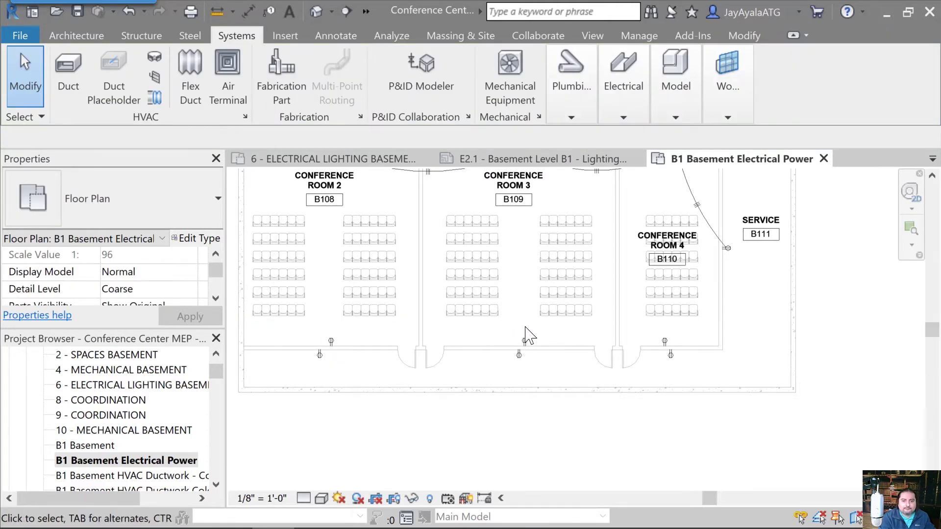
Inspect circuit 6 via the Conference Room 3 receptacle, then close the B1 power plan
left_click(525, 341)
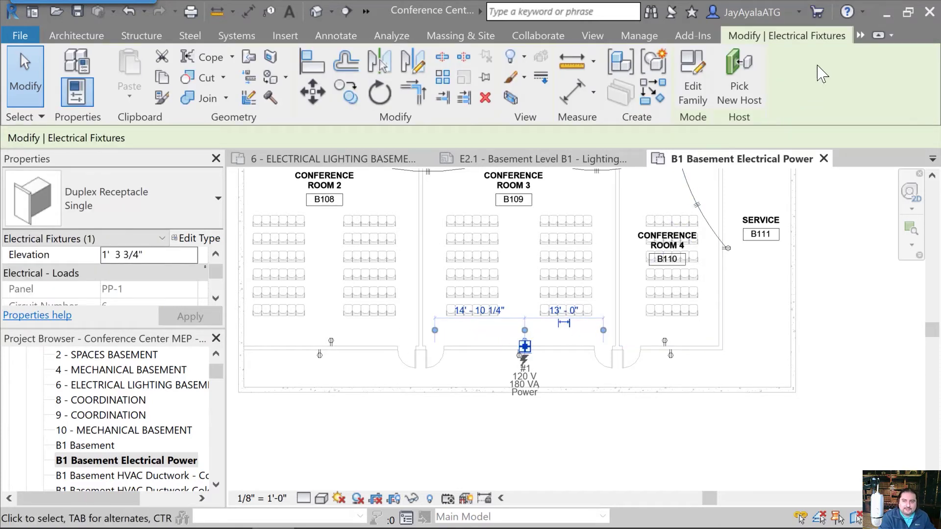
left_click(861, 37)
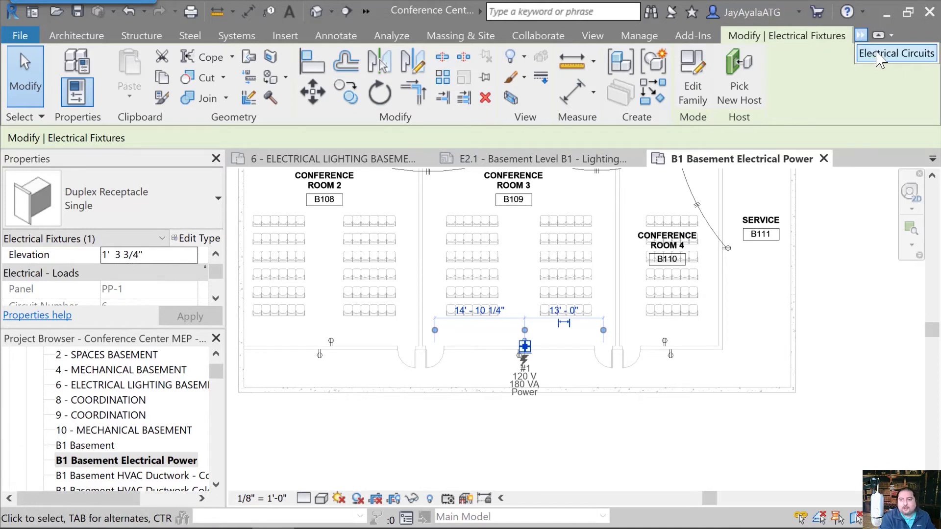
left_click(876, 54)
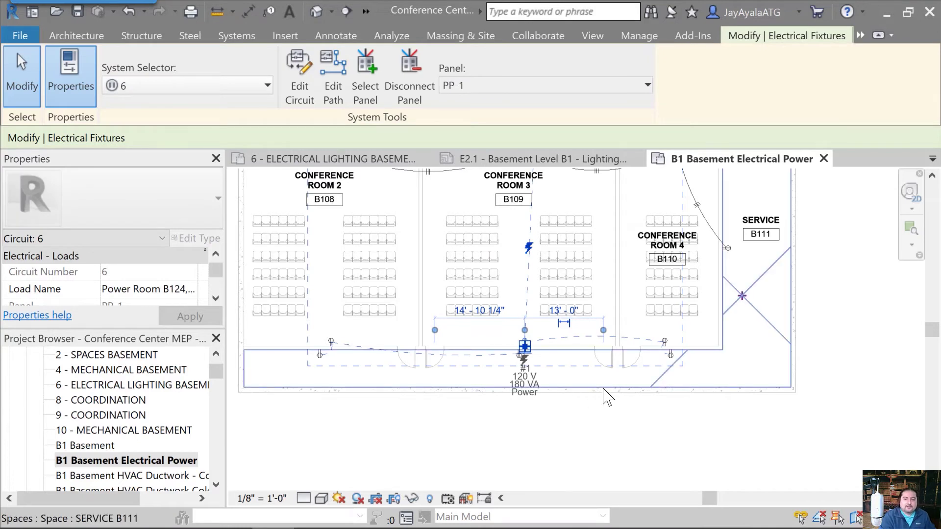
middle_click_drag(609, 406, 553, 450)
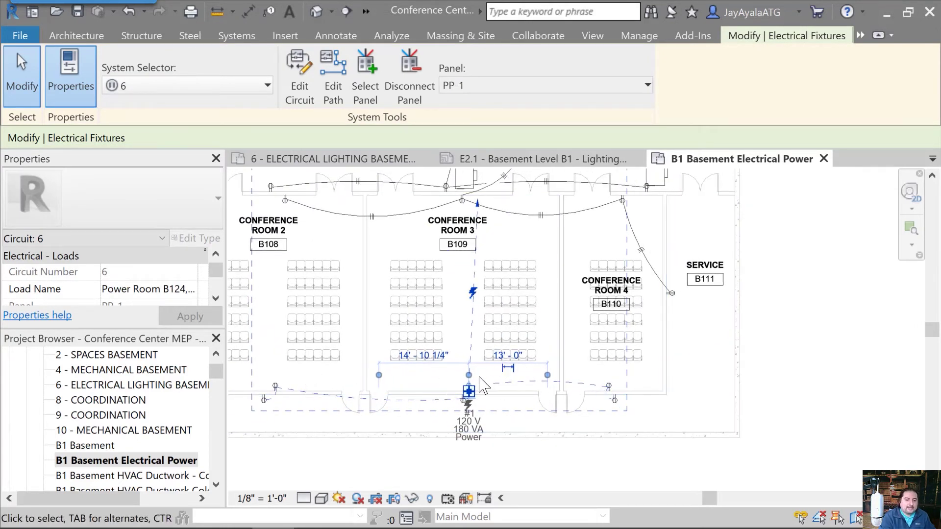
key("Escape")
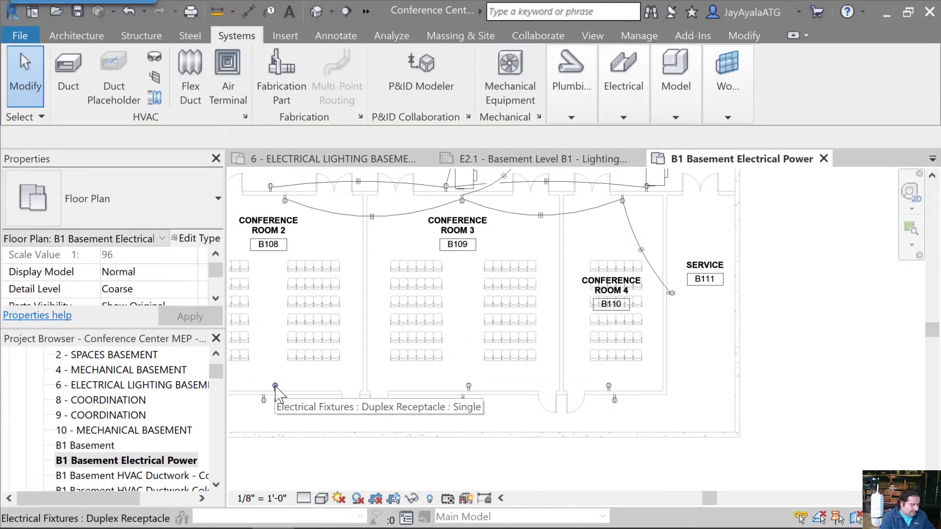
key("Tab")
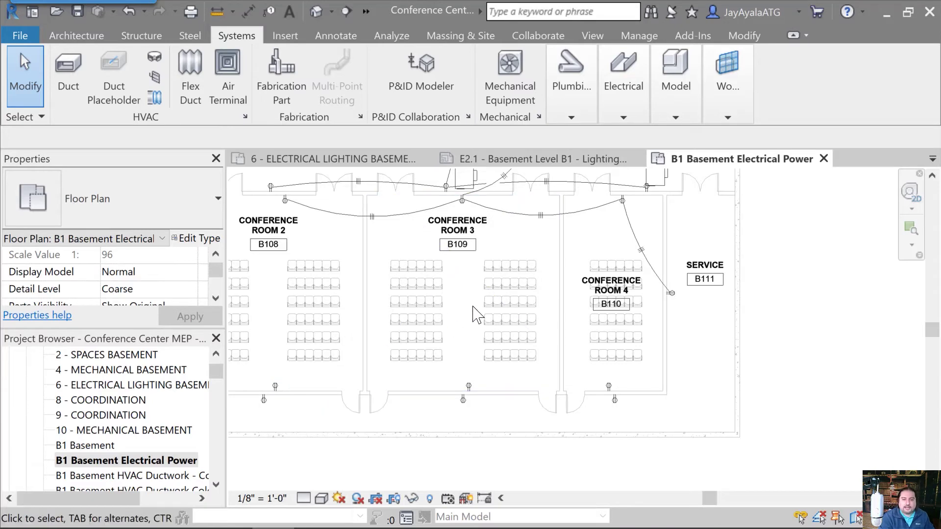
left_click(824, 156)
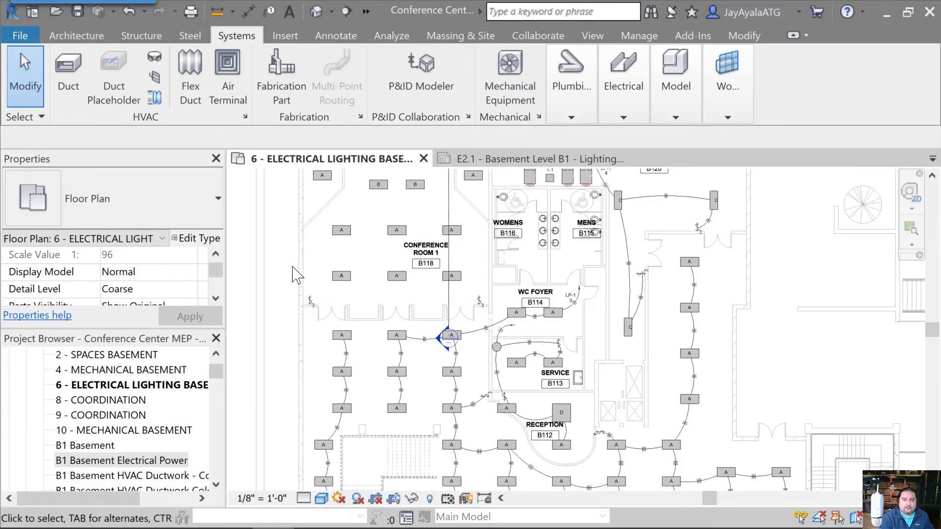
Convert Conference Room 1's lighting circuit to arc wiring
middle_click_drag(407, 265, 486, 351)
scroll(371, 359, "up", 3)
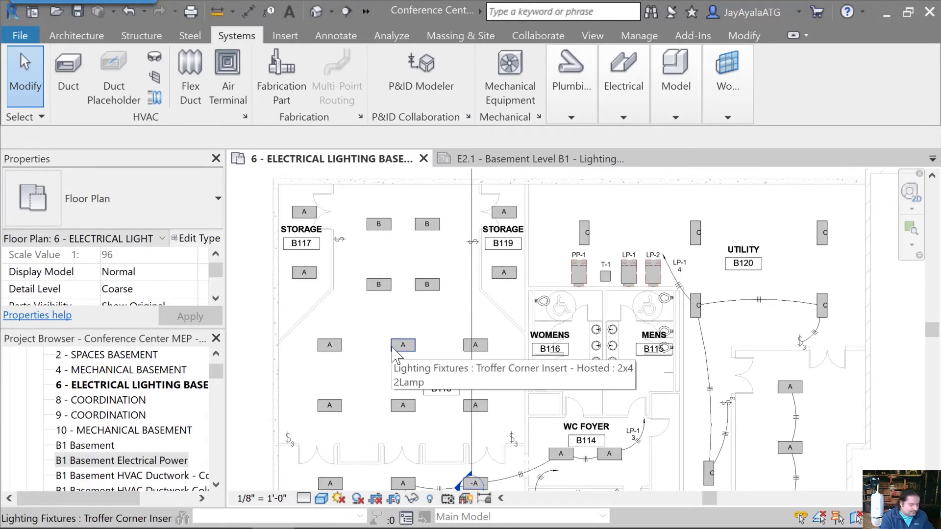
key("Tab")
left_click(395, 352)
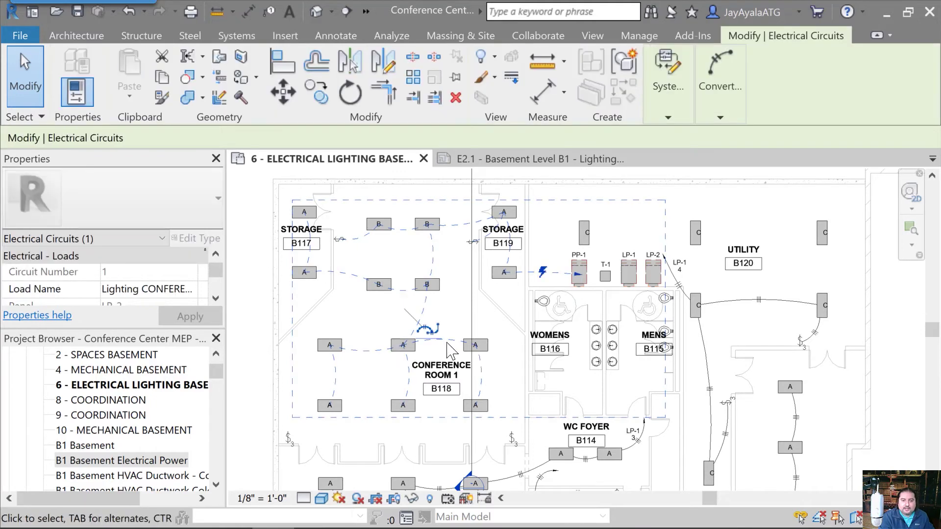
left_click(427, 329)
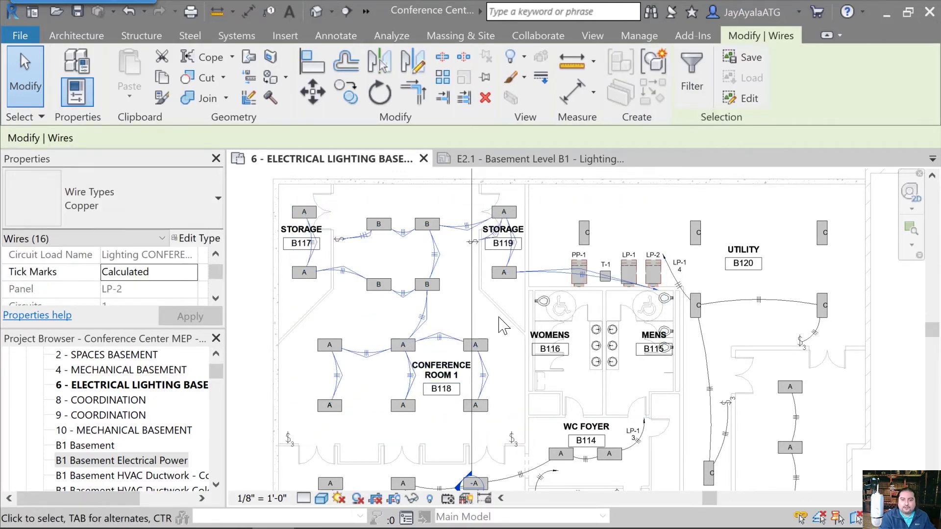
key("Escape")
Pull the home-run wire's end back so its arrow stops short of the panels
scroll(584, 282, "up", 2)
left_click(559, 281)
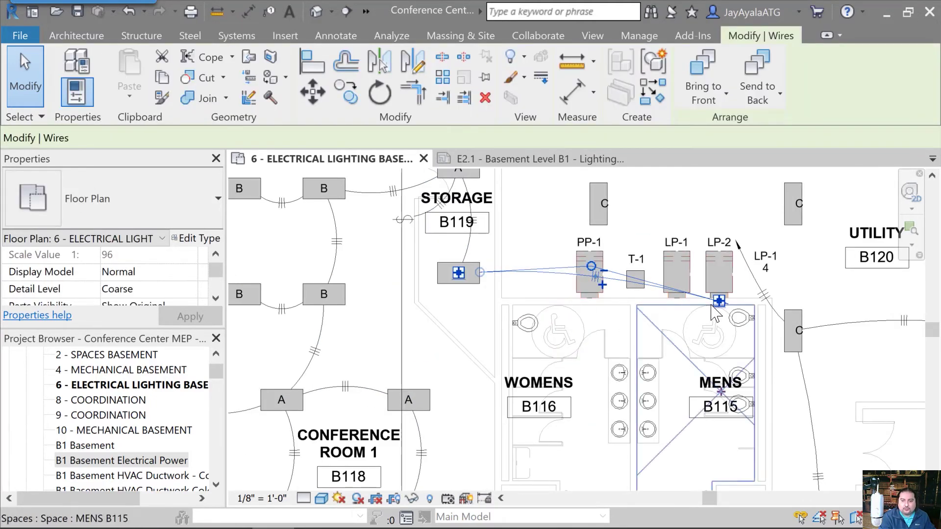
left_click_drag(657, 294, 541, 237)
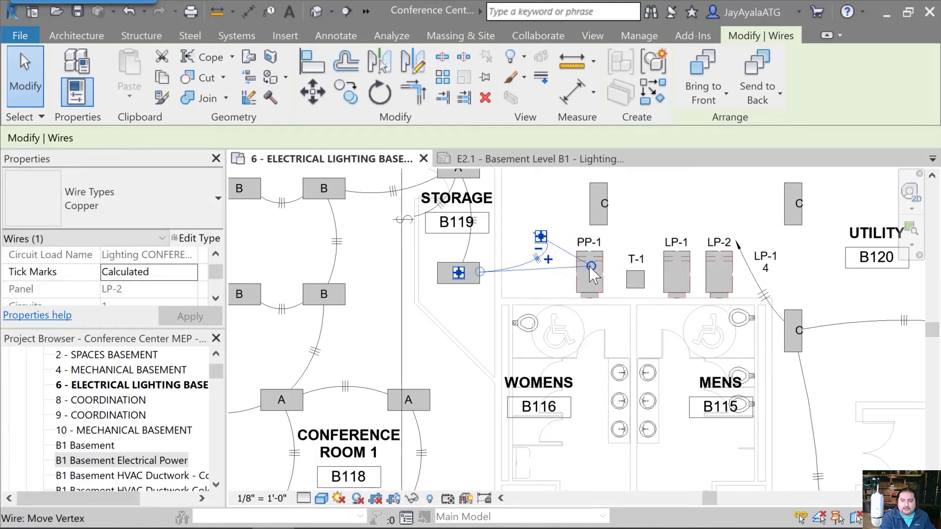
left_click_drag(590, 268, 510, 243)
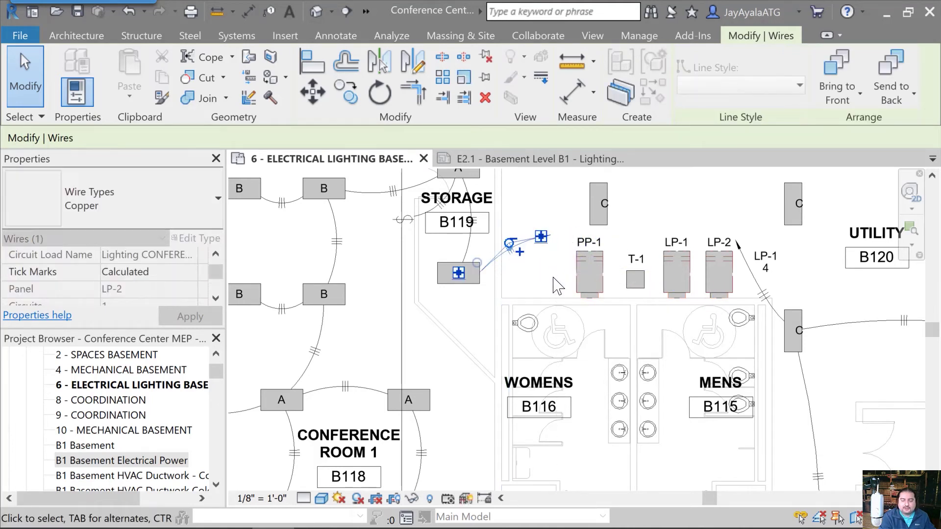
left_click(546, 274)
Tag the LP-2 home-run wire and move the tag above it
left_click(269, 11)
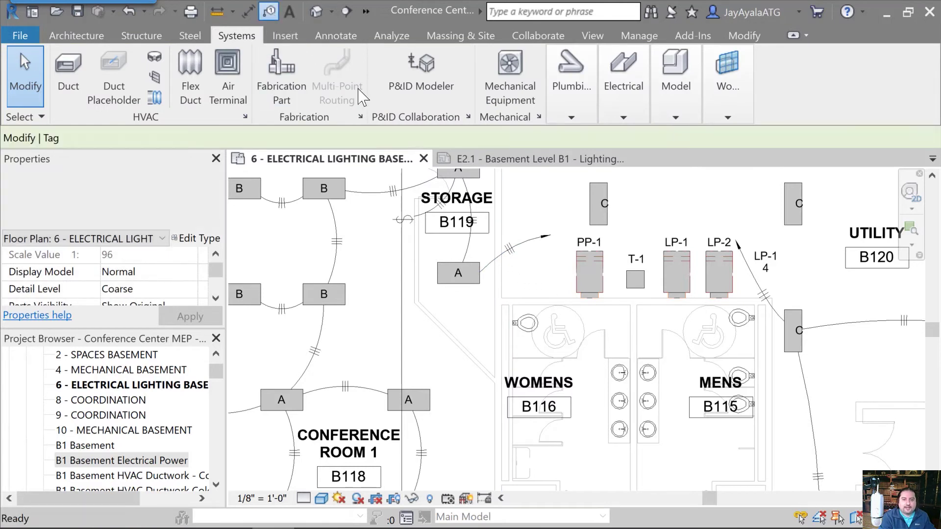
left_click(517, 248)
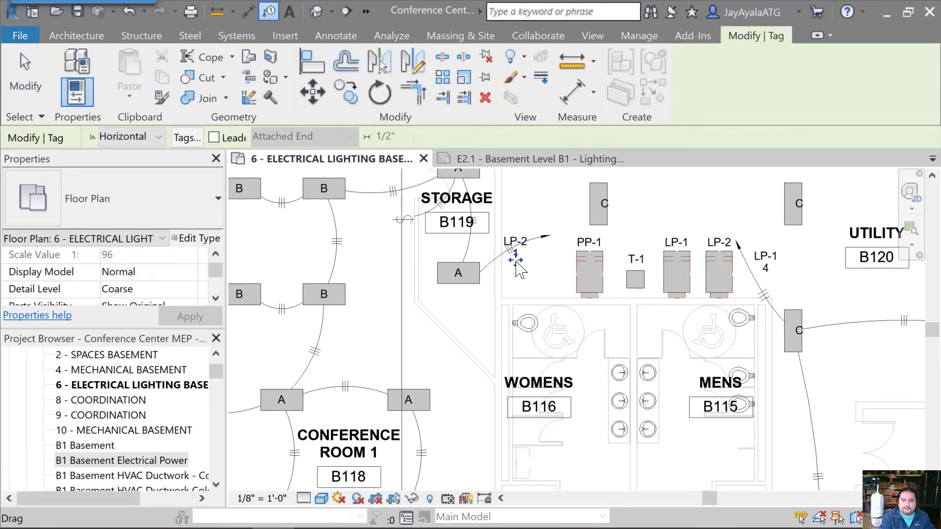
left_click_drag(551, 235, 551, 225)
scroll(522, 242, "down", 4)
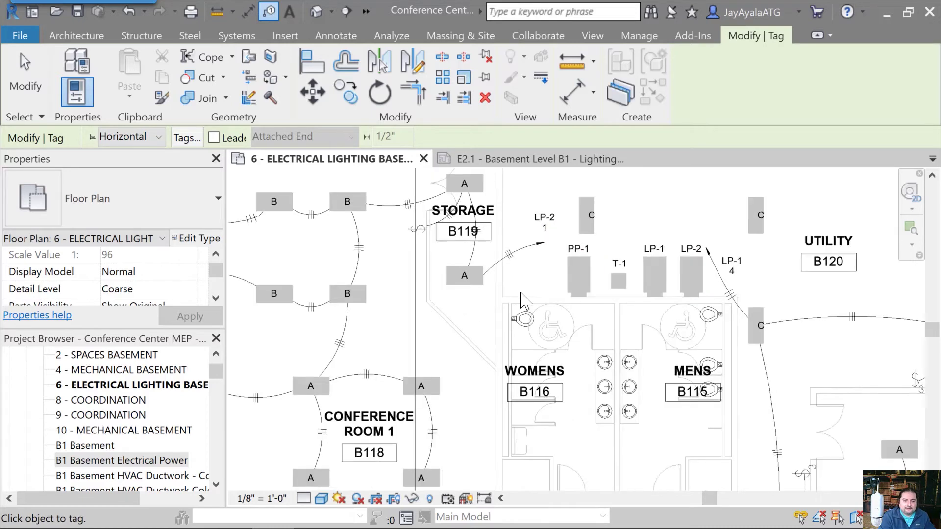
Remove the unwanted LP-2 tag placed near the storage room B fixture
middle_click_drag(337, 330, 399, 323)
scroll(387, 322, "up", 4)
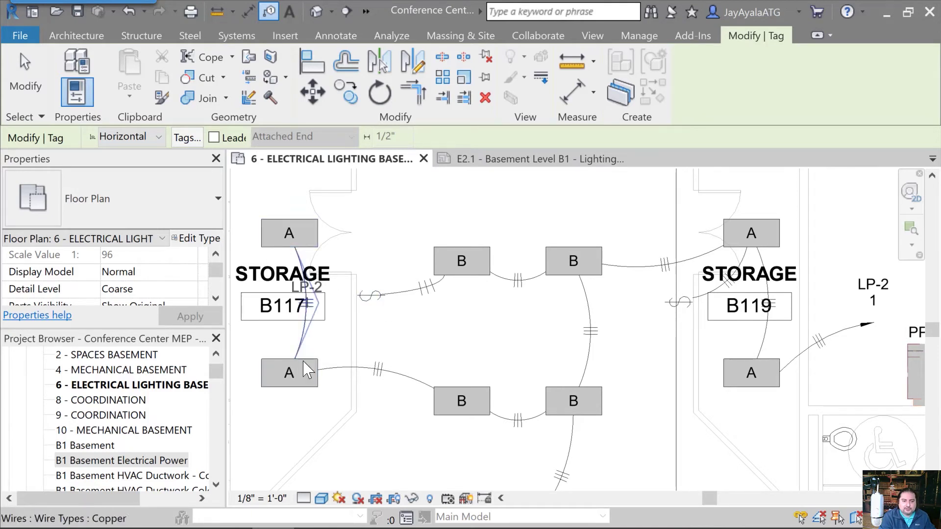
left_click(430, 287)
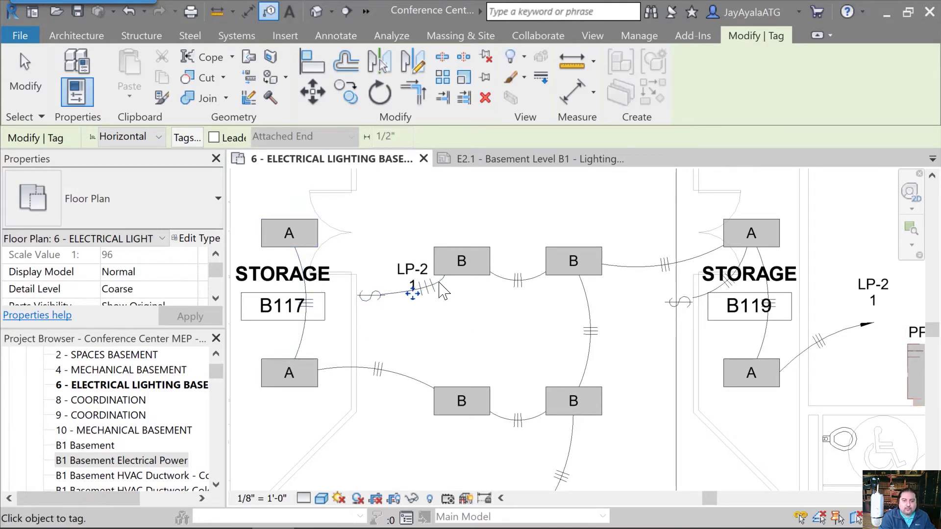
scroll(444, 290, "up", 3)
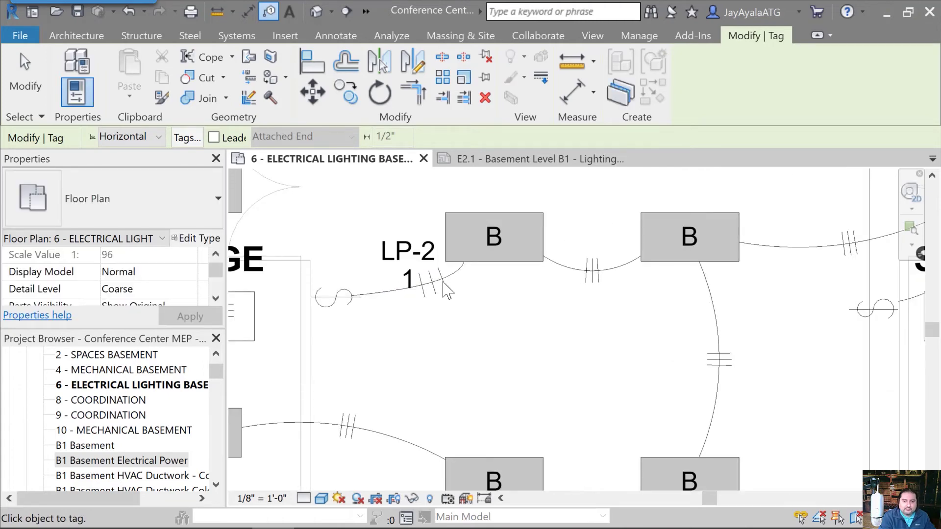
key("Escape")
key("Escape")
left_click(408, 256)
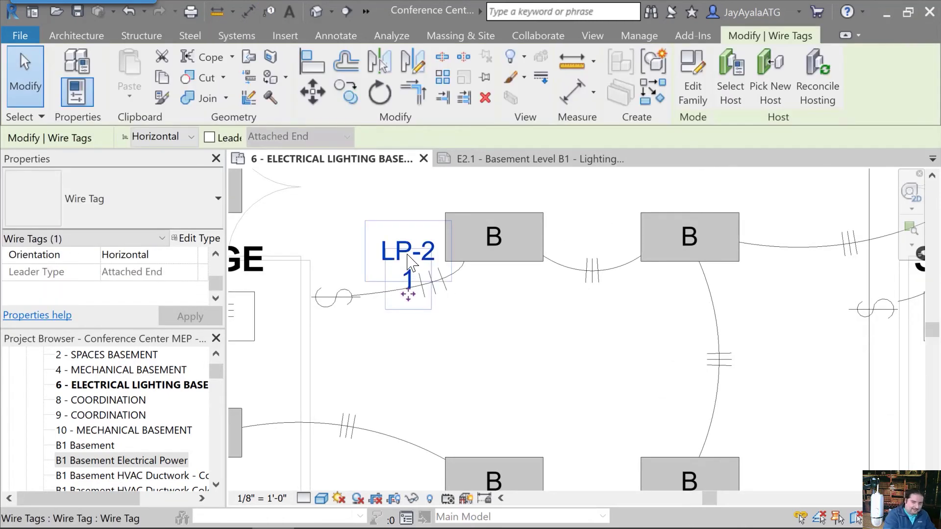
key("Delete")
Reconnect the Storage B117 switch wire from fixture B to fixture A and reshape its arc
left_click(450, 280)
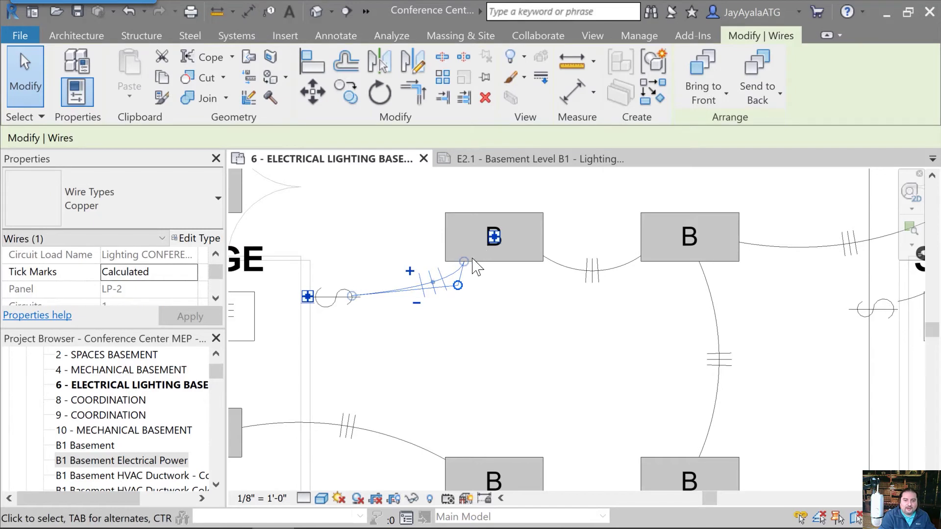
middle_click_drag(525, 337, 609, 364)
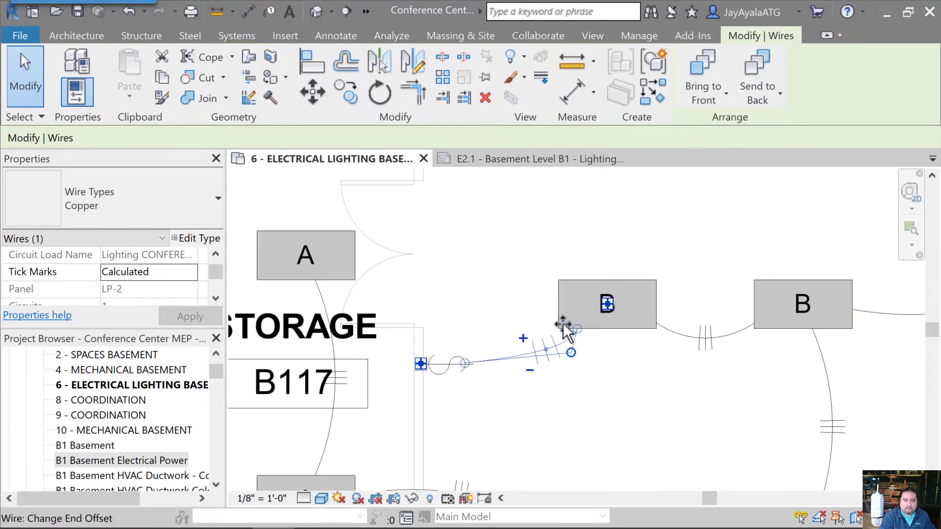
left_click_drag(563, 324, 349, 250)
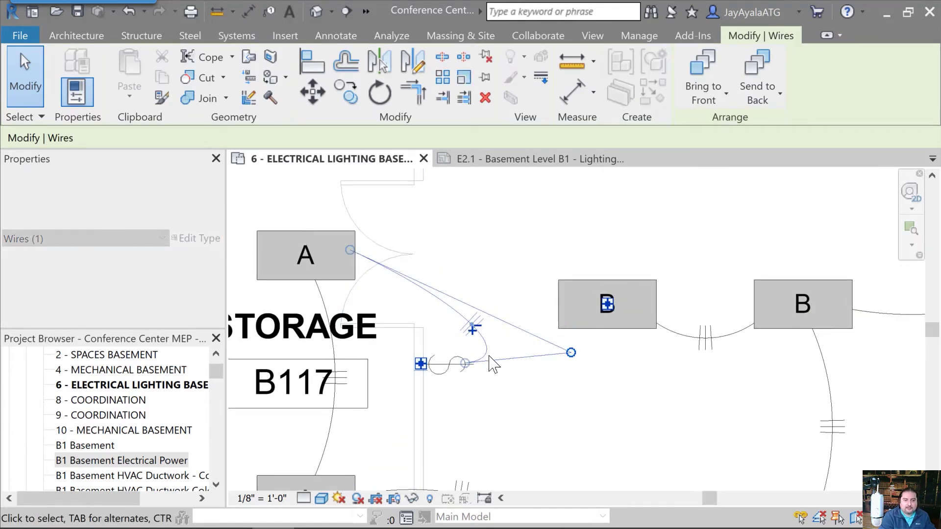
left_click_drag(571, 352, 444, 275)
left_click(511, 273)
scroll(521, 326, "down", 2)
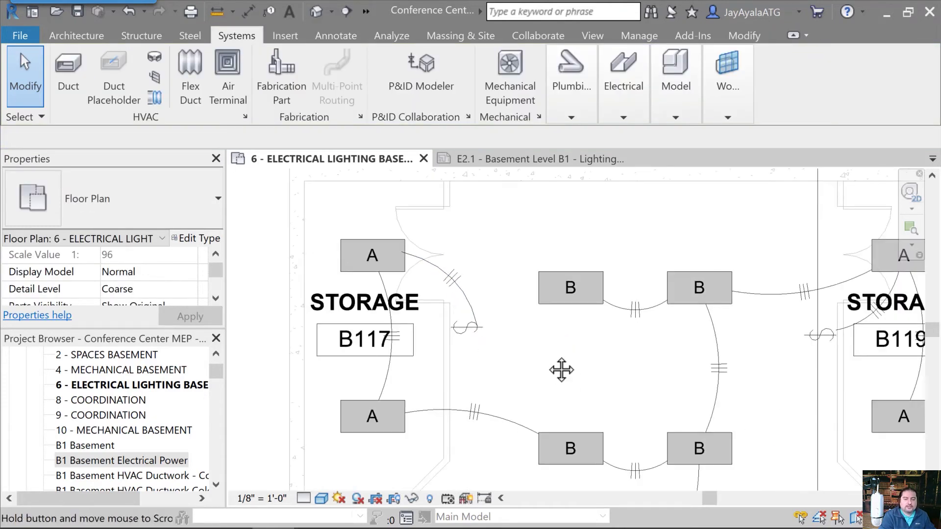
Select a conference room troffer and show its Electrical Circuits tools
middle_click_drag(569, 379, 479, 294)
scroll(313, 338, "down", 1)
scroll(456, 355, "down", 1)
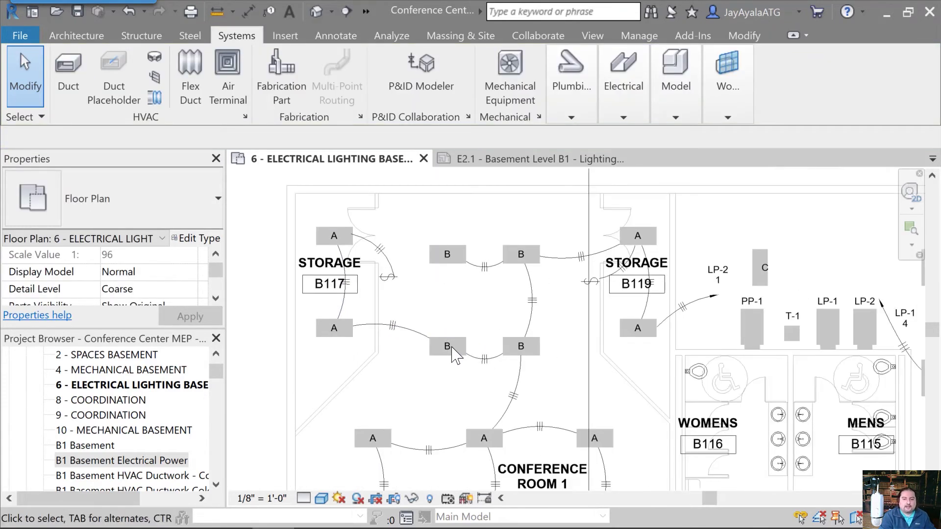
scroll(564, 390, "down", 1)
middle_click_drag(563, 390, 493, 297)
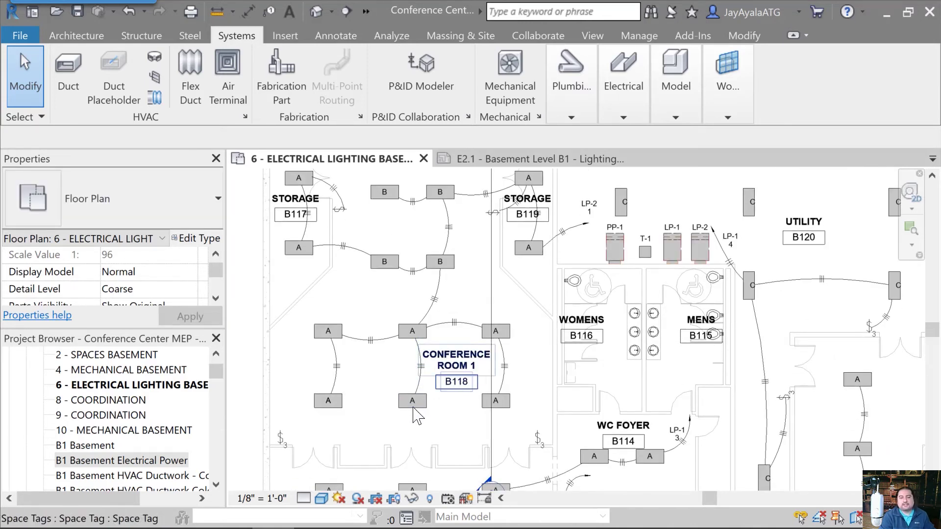
scroll(402, 429, "down", 1)
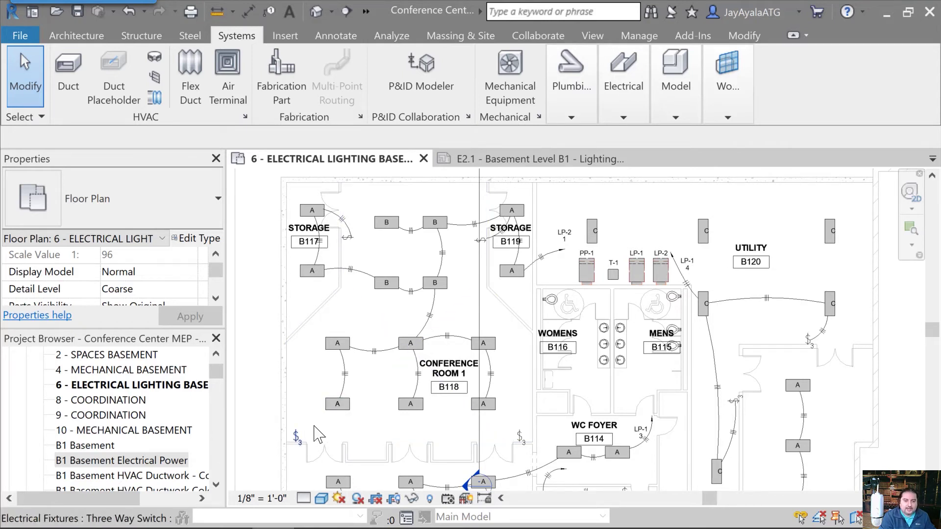
left_click(339, 404)
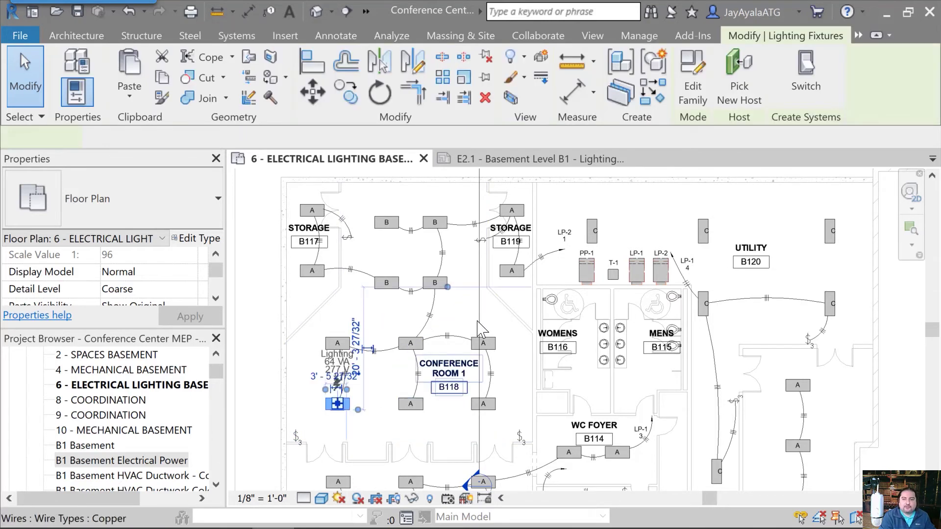
left_click(858, 35)
left_click(877, 55)
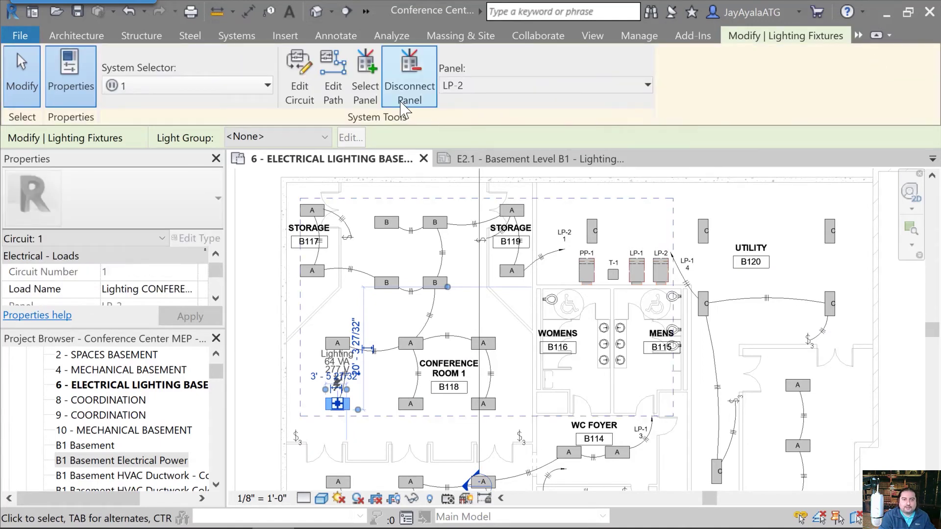
Add the left and right three-way switches to LP-2 circuit 1 and finish editing
left_click(300, 93)
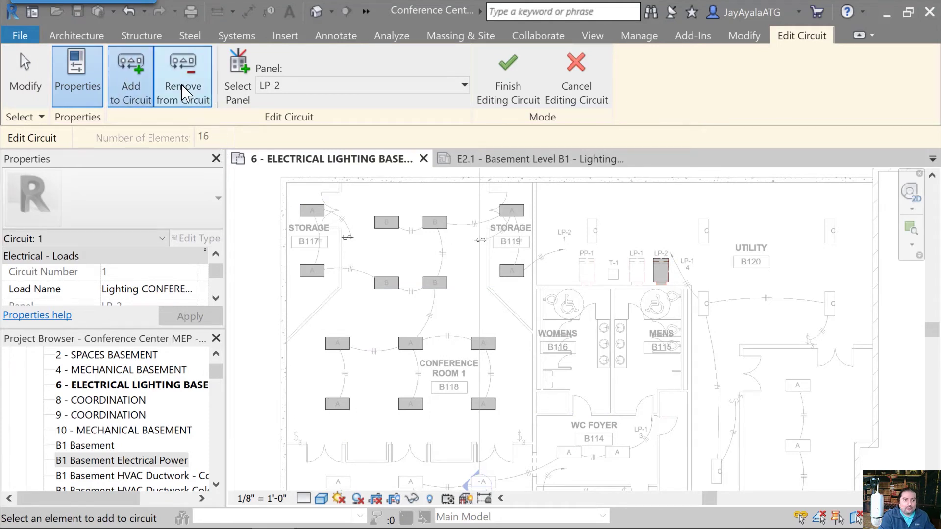
left_click(302, 435)
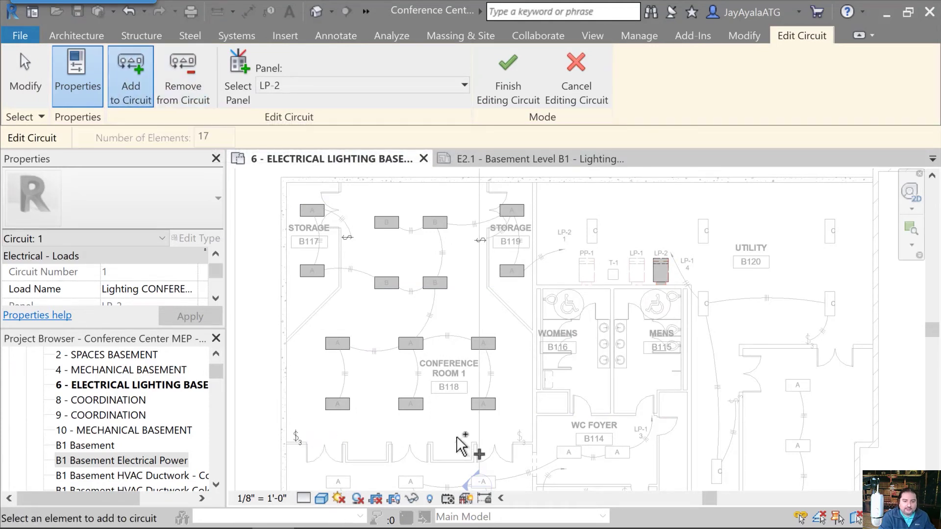
left_click(519, 441)
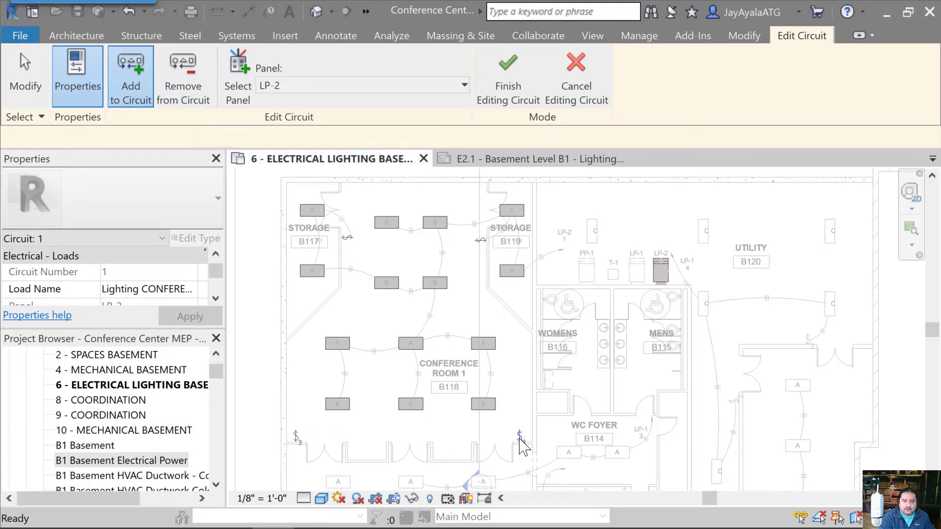
left_click(510, 93)
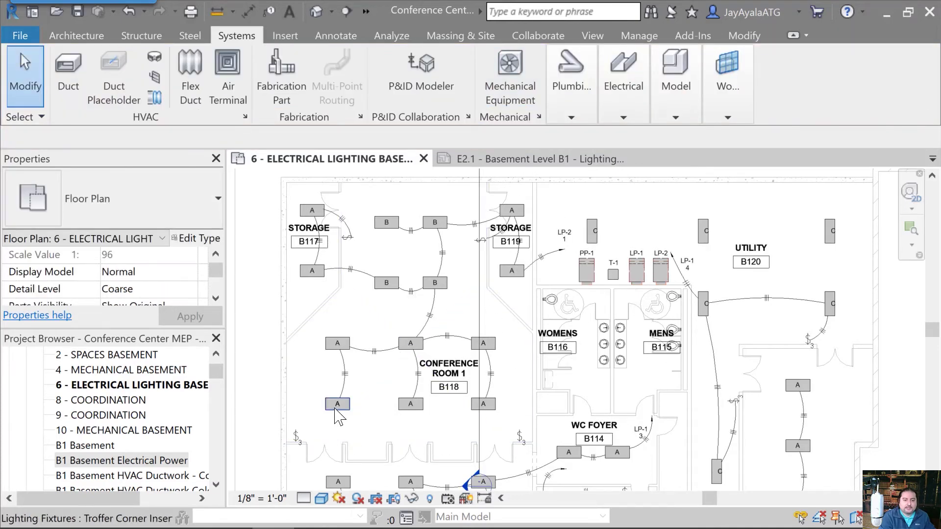
scroll(329, 422, "up", 2)
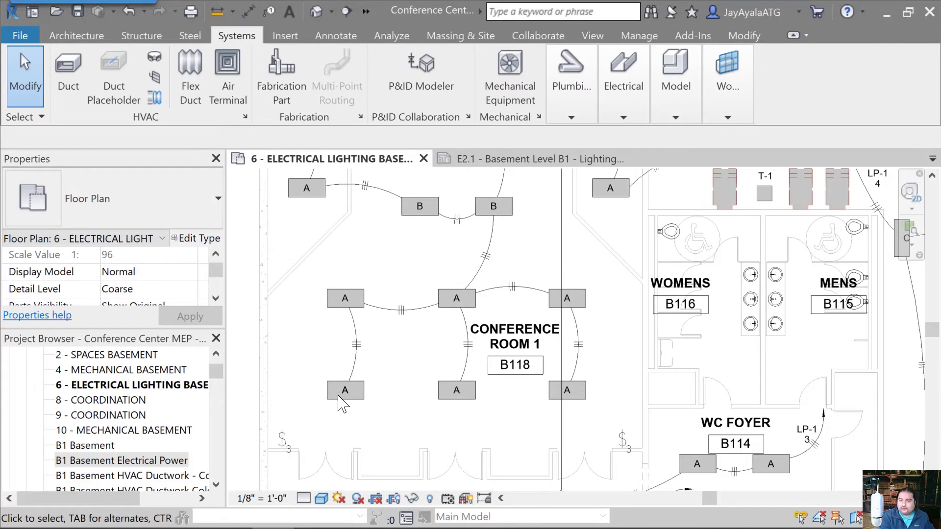
Generate chamfered wires from both three-way switches to the conference room lighting circuit
key("Tab")
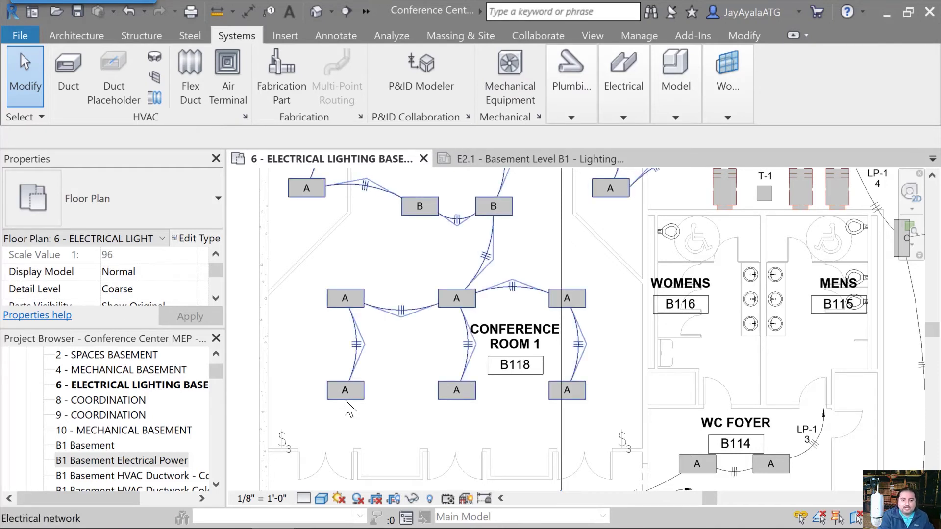
left_click(346, 401)
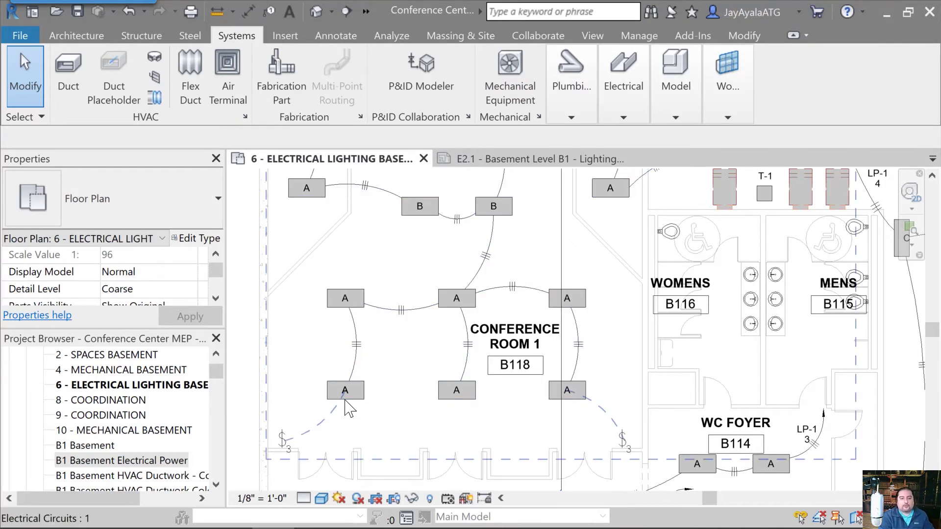
left_click(341, 422)
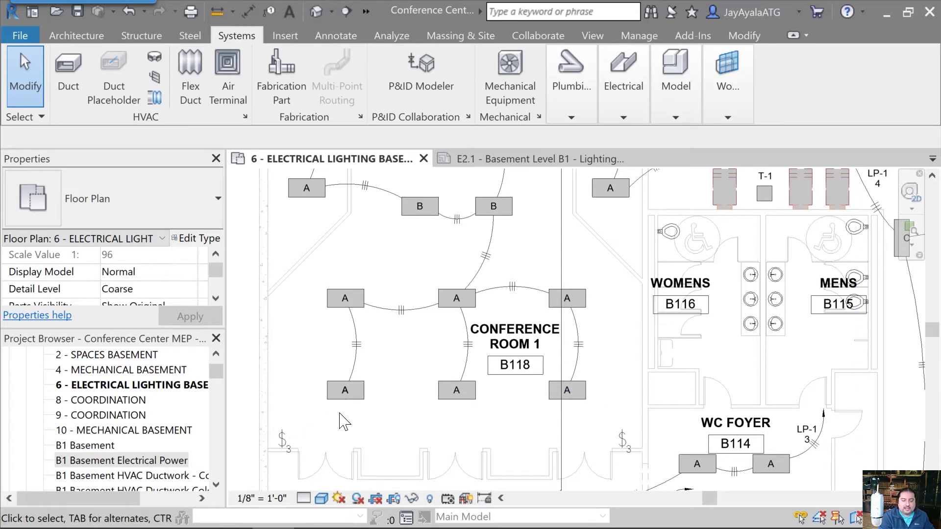
key("Tab")
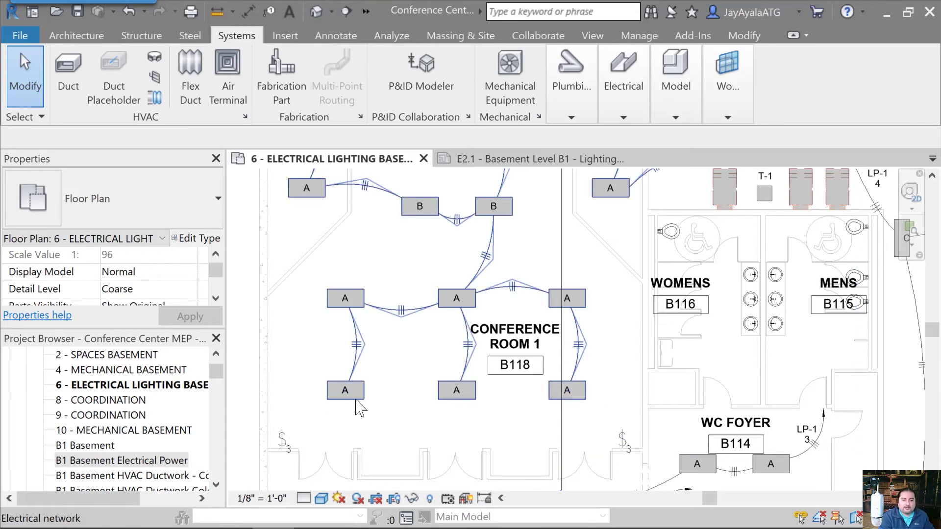
key("Tab")
left_click(360, 408)
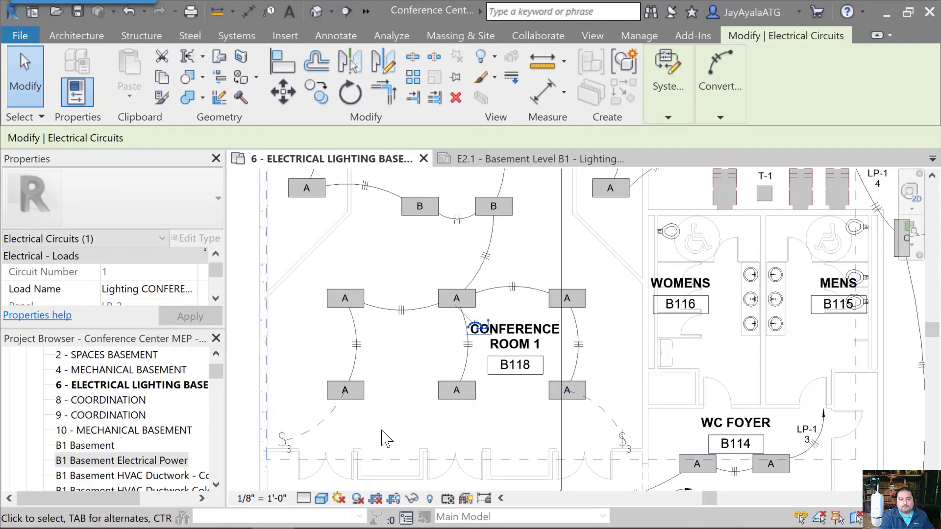
left_click(483, 326)
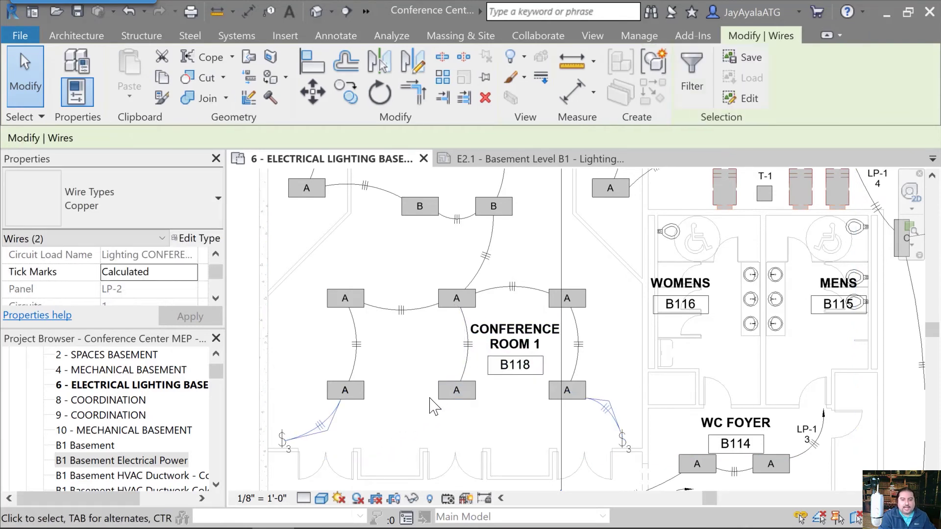
left_click(415, 424)
Pan the plan over to the restrooms, utility room and WC Foyer
scroll(412, 422, "down", 4)
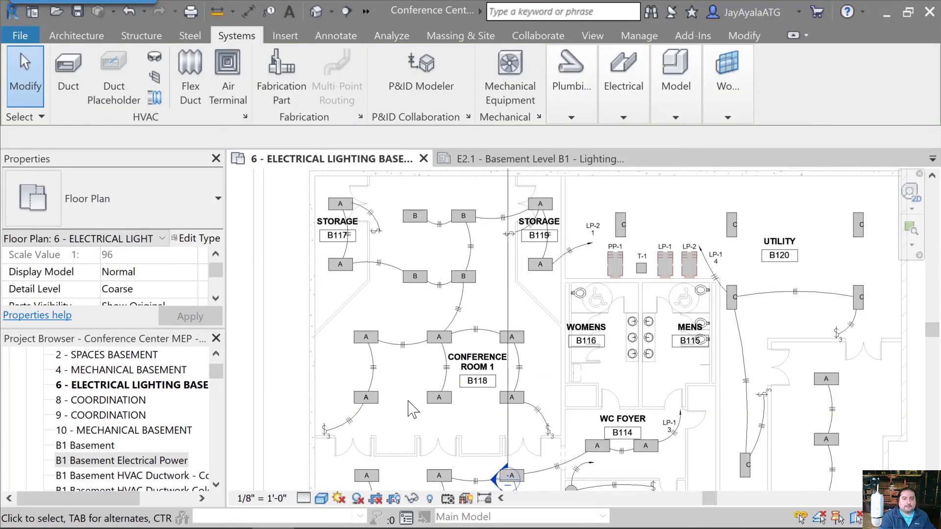
middle_click_drag(412, 409, 489, 381)
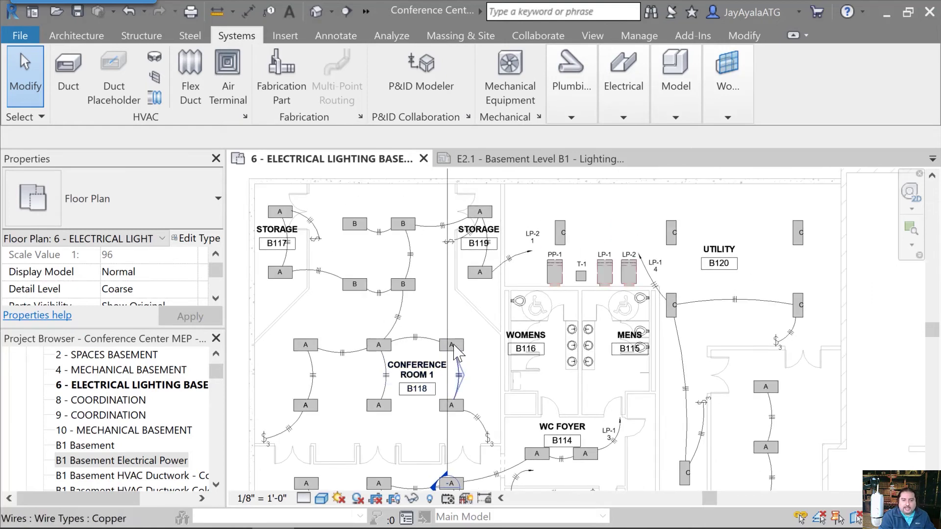
scroll(358, 290, "up", 1)
middle_click_drag(431, 328, 524, 345)
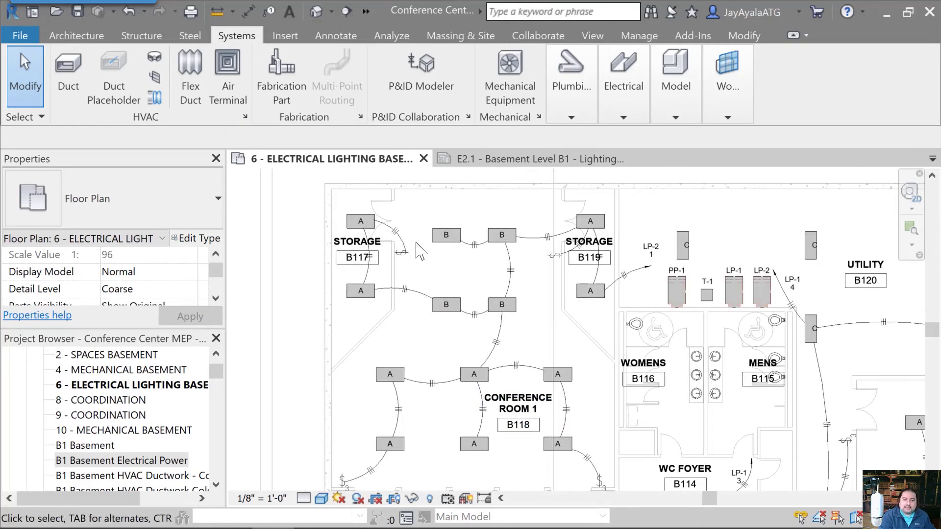
scroll(419, 251, "up", 2)
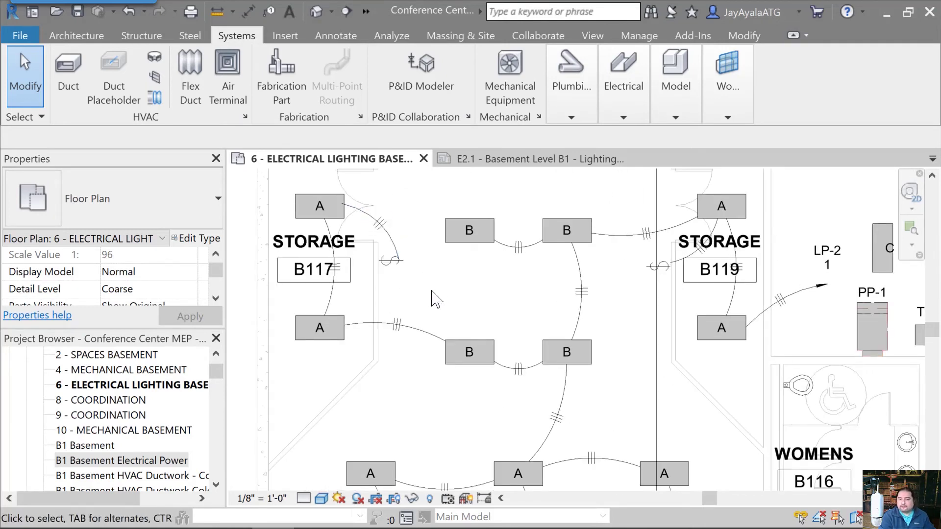
scroll(436, 299, "down", 1)
middle_click_drag(437, 294, 393, 275)
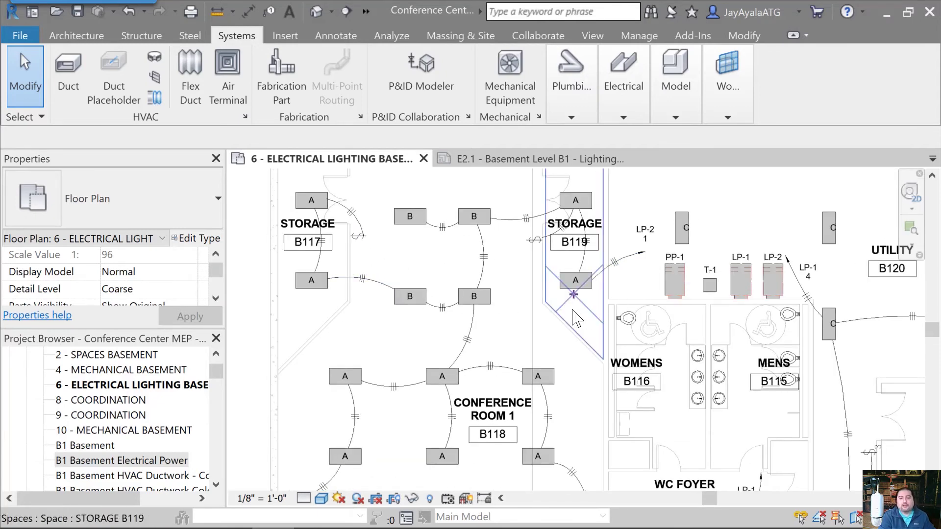
scroll(445, 337, "down", 1)
middle_click_drag(569, 329, 490, 317)
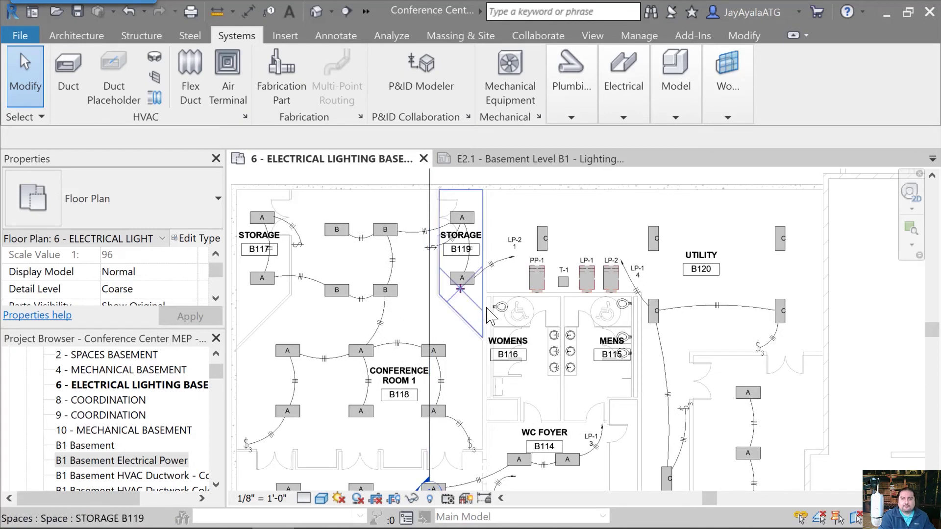
scroll(157, 453, "down", 4)
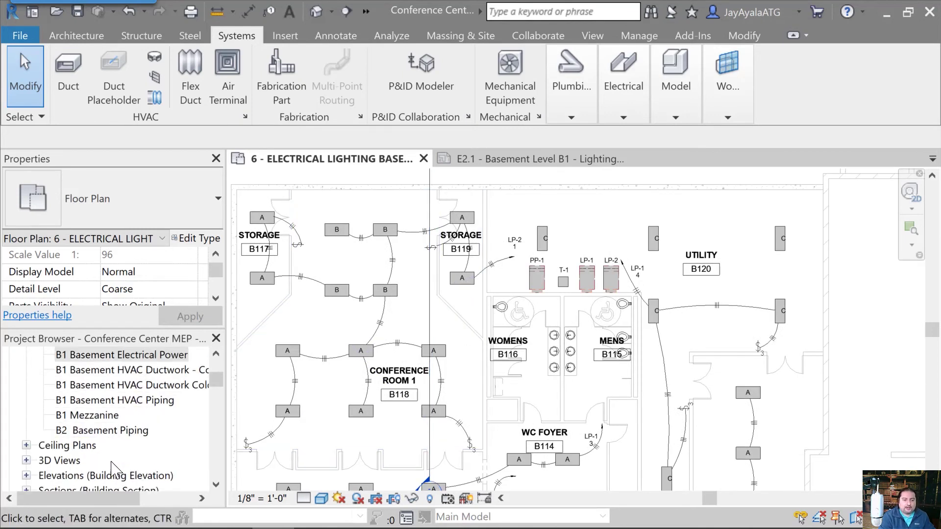
Open sheet E2.1 Basement Level B1 - Lighting Plan and show its empty area
scroll(115, 465, "down", 2)
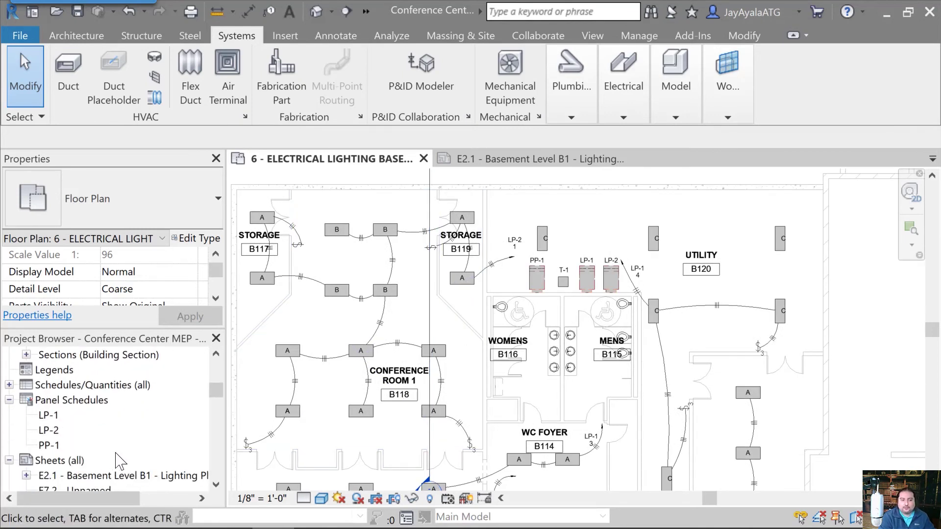
scroll(115, 461, "down", 1)
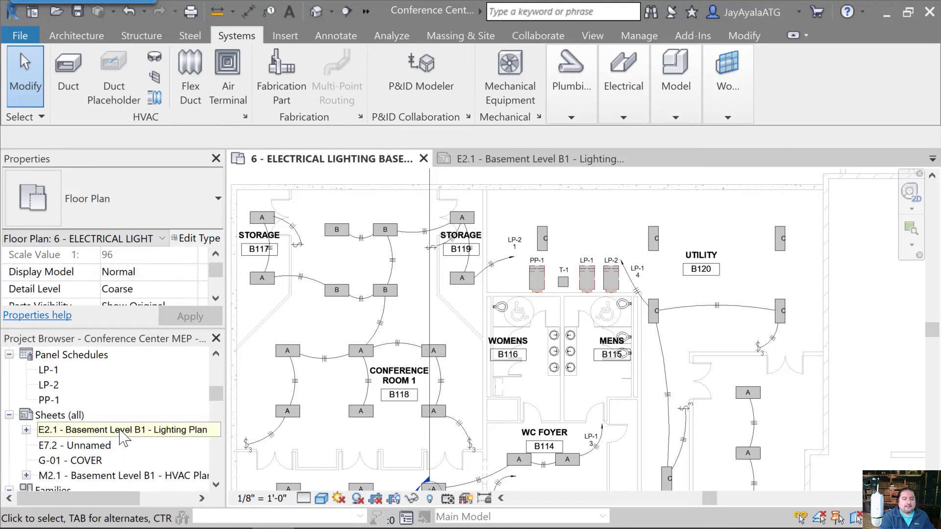
double_click(120, 431)
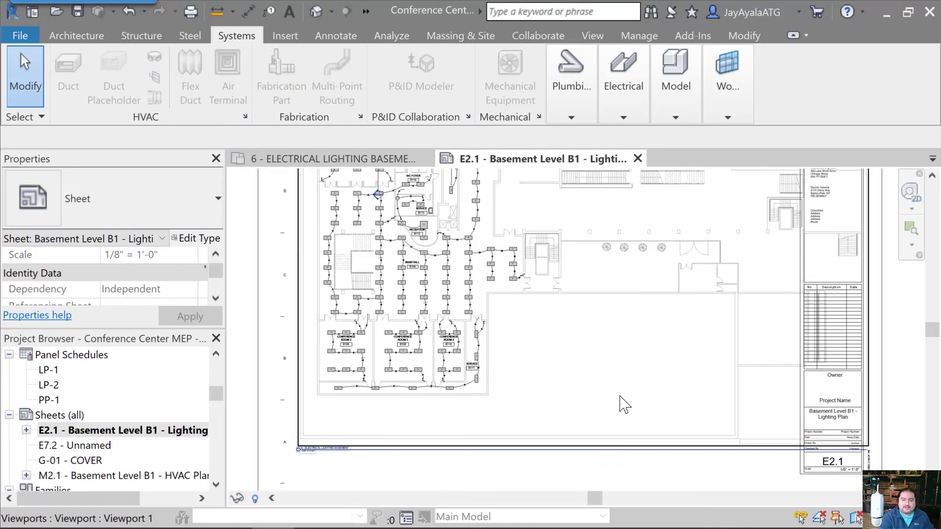
middle_click_drag(623, 404, 578, 441)
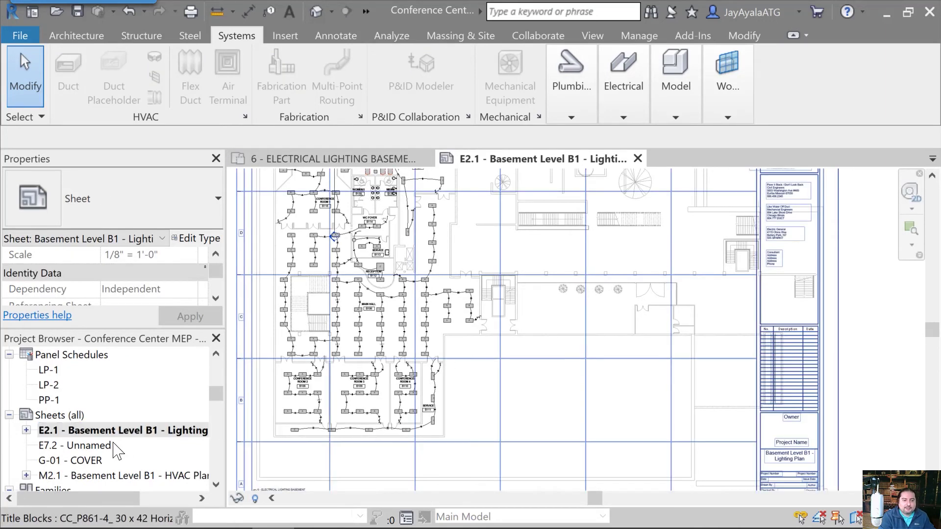
scroll(118, 451, "up", 1)
Place the LP-1 panel schedule on the sheet beside the lighting plan
left_click(49, 401)
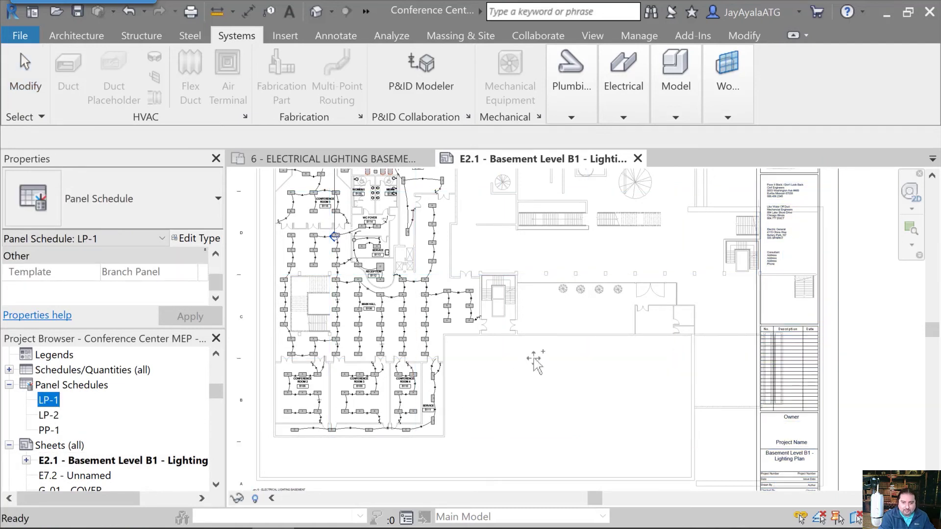
left_click_drag(532, 358, 532, 359)
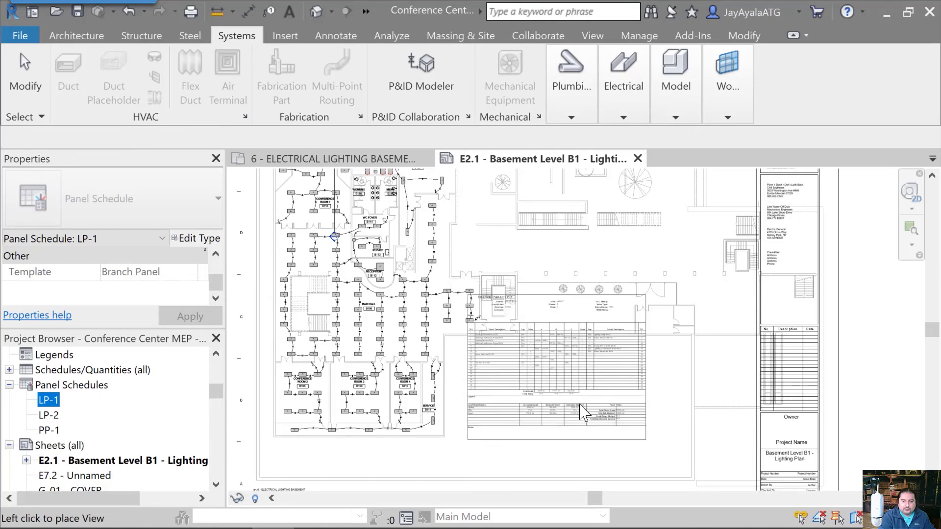
left_click(587, 418)
key("Escape")
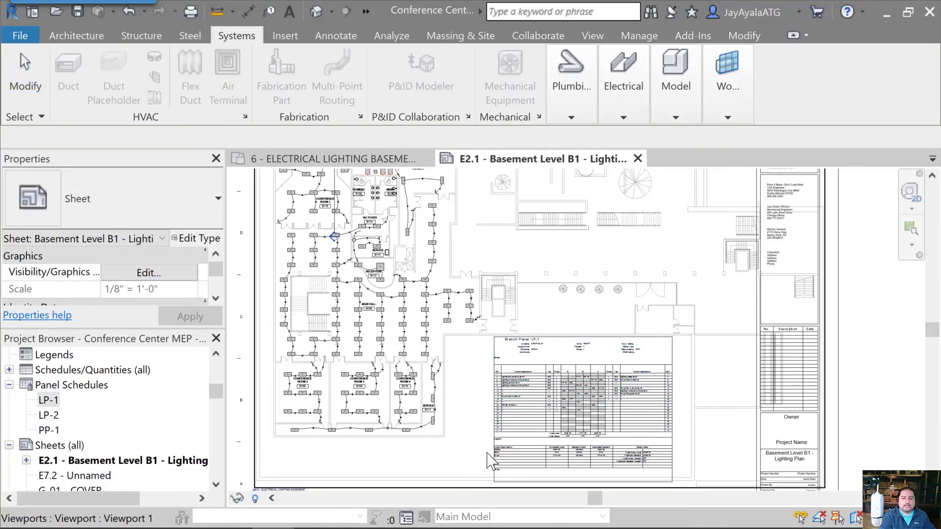
scroll(610, 460, "up", 6)
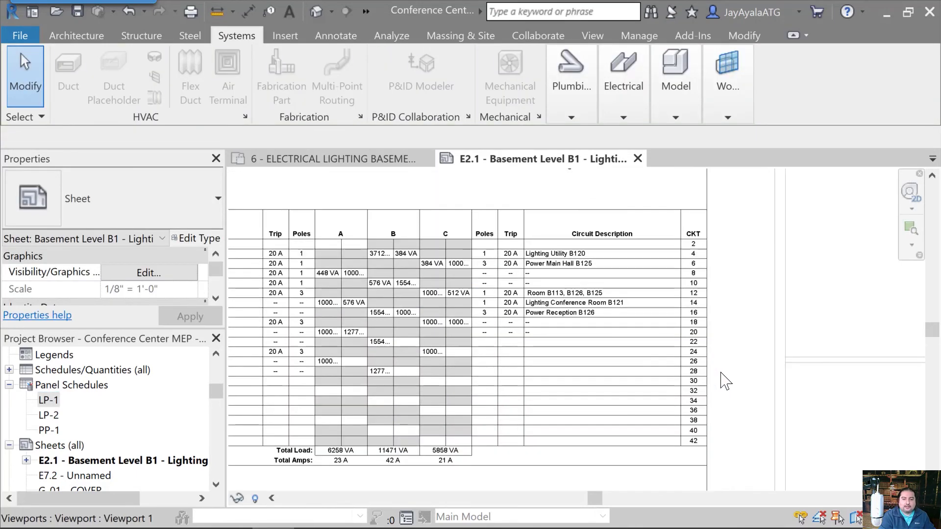
middle_click_drag(722, 381, 924, 385)
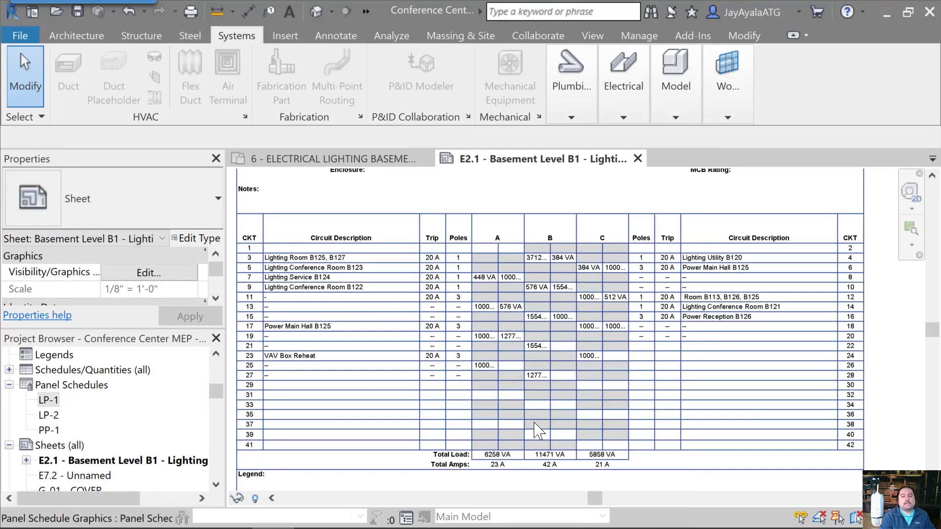
scroll(559, 471, "up", 4)
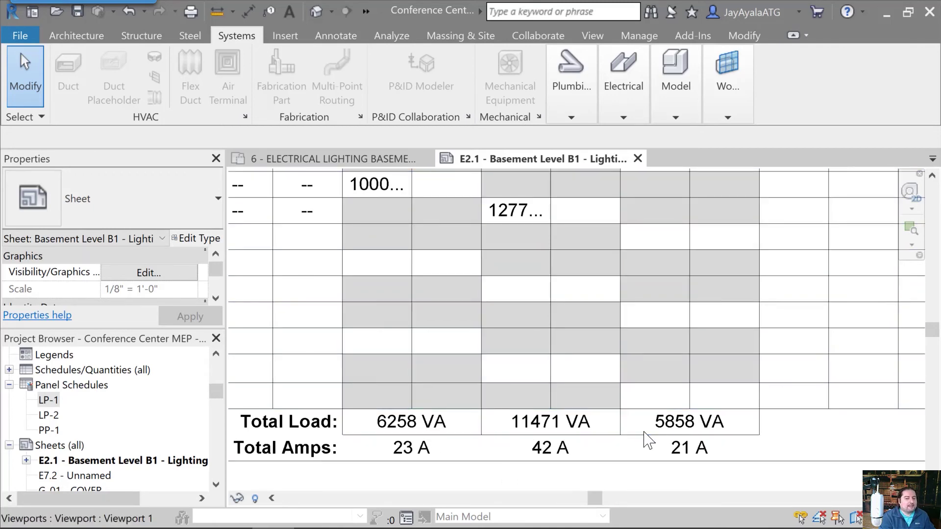
scroll(613, 451, "down", 5)
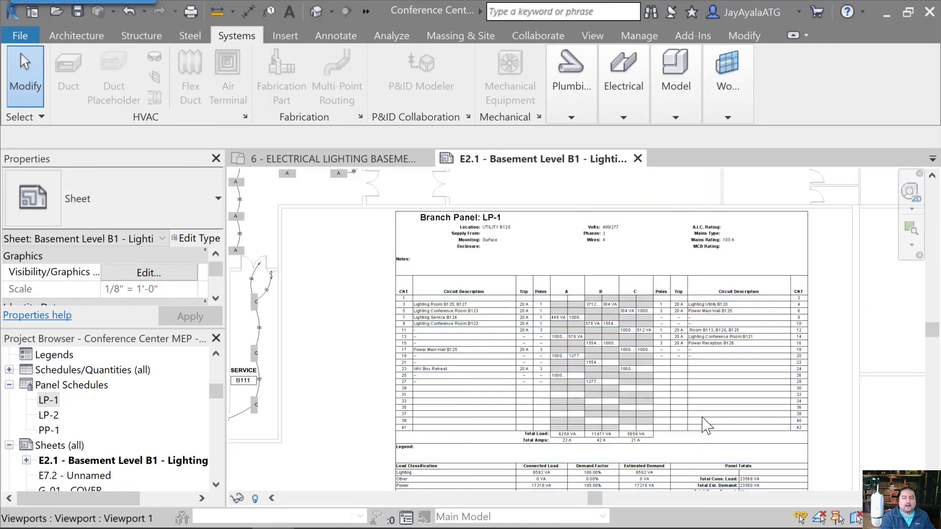
middle_click_drag(836, 444, 815, 368)
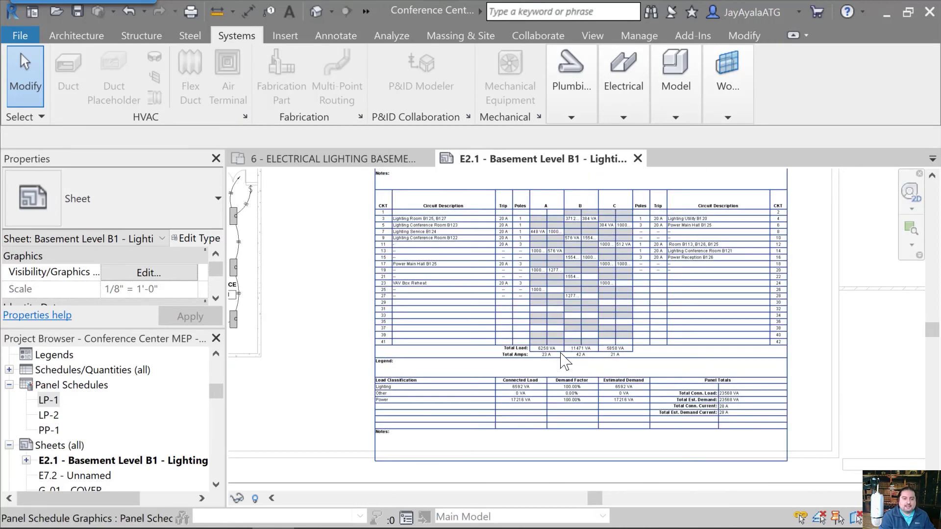
Rebalance LP-1's loads to 7216, 7211 and 9154 VA and close the schedule view
double_click(49, 401)
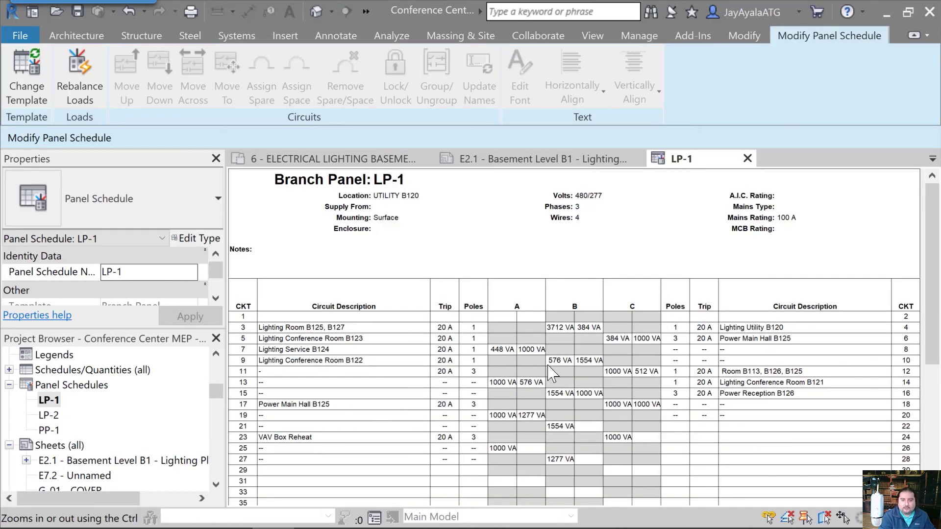
scroll(584, 425, "down", 3)
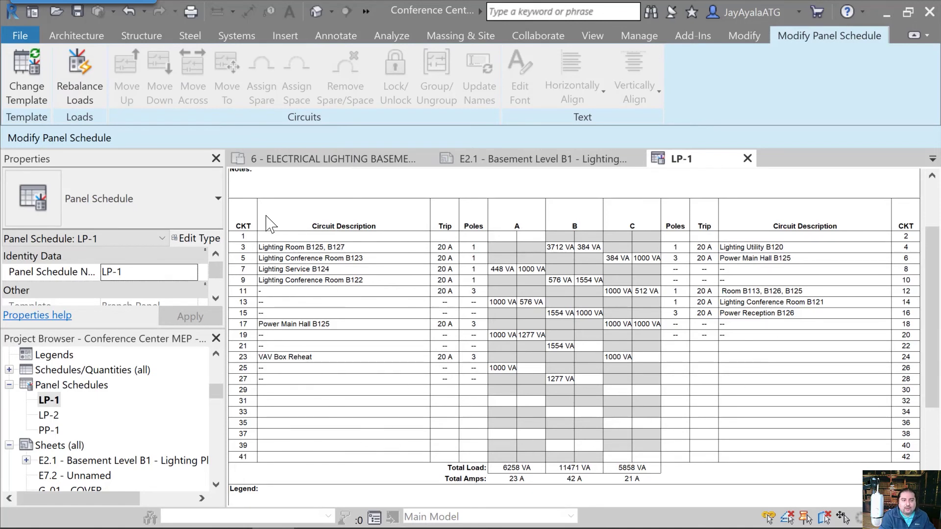
left_click(83, 84)
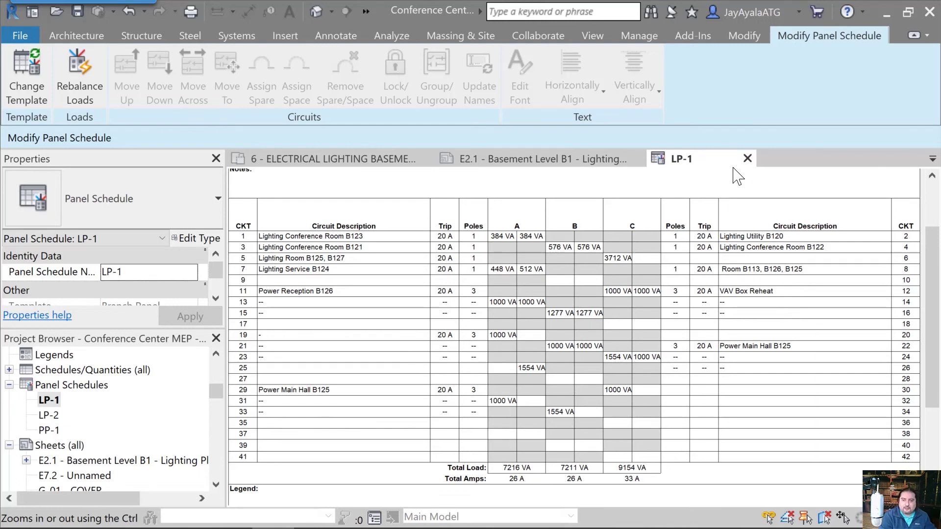
left_click(747, 158)
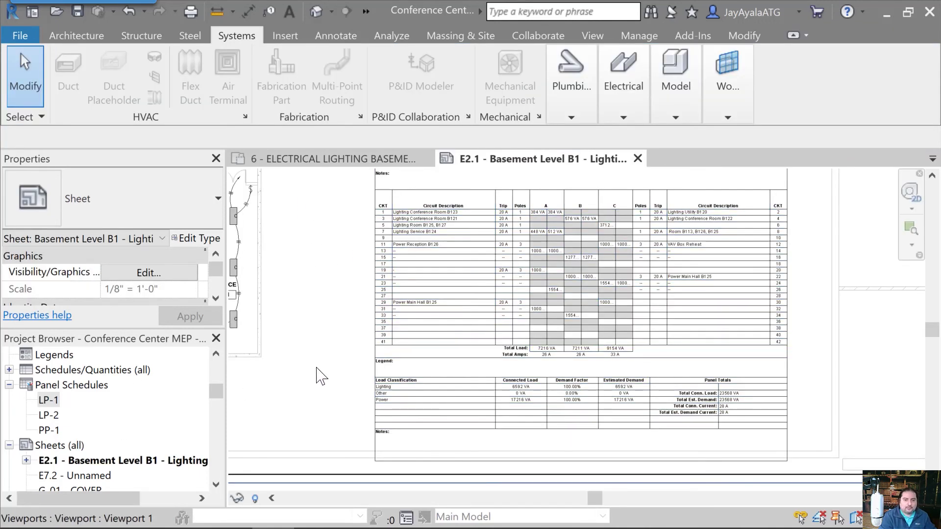
middle_click_drag(368, 272, 412, 343)
scroll(117, 417, "up", 1)
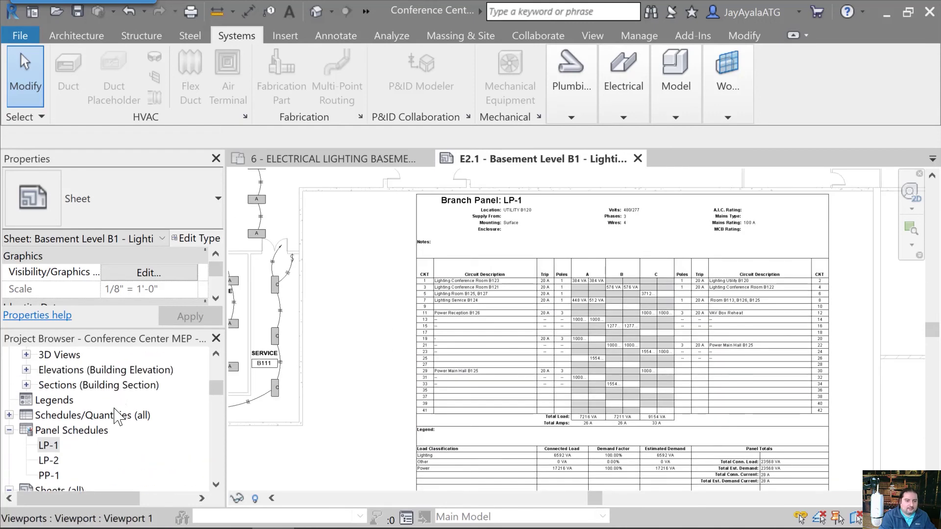
scroll(117, 417, "up", 1)
left_click(334, 158)
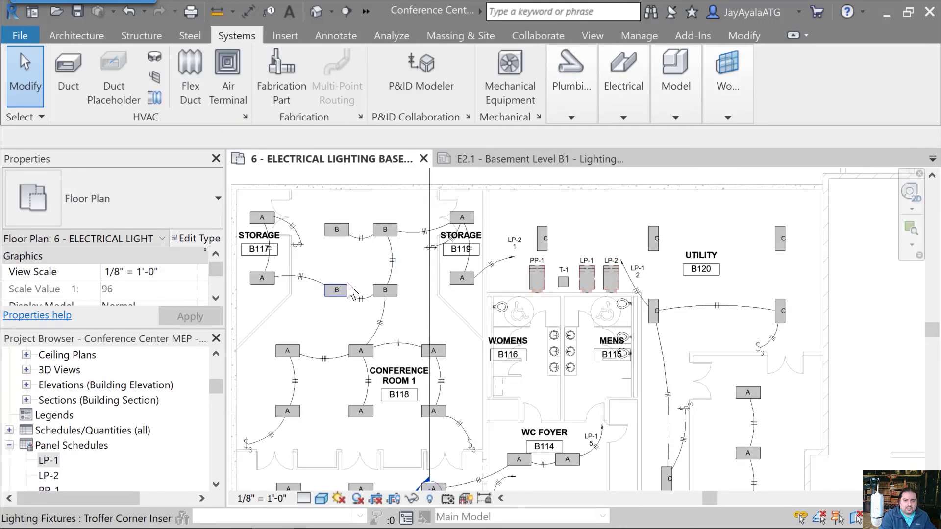
middle_click_drag(349, 290, 326, 192)
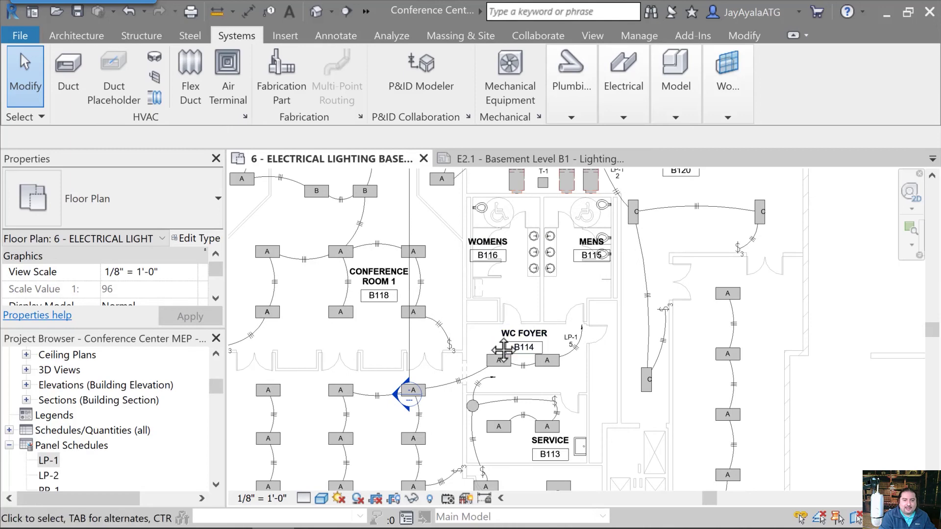
middle_click_drag(504, 349, 471, 386)
scroll(563, 349, "down", 3)
scroll(483, 255, "up", 1)
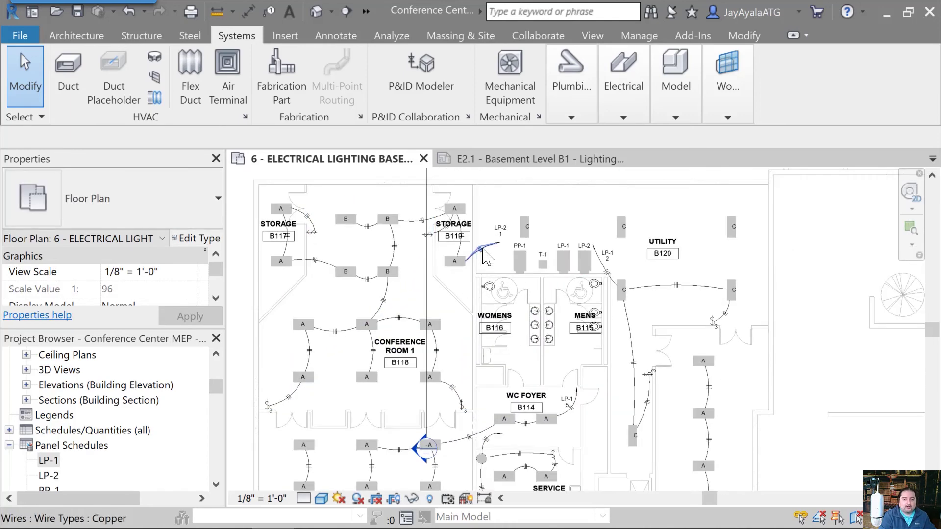
scroll(482, 255, "up", 1)
scroll(668, 258, "up", 3)
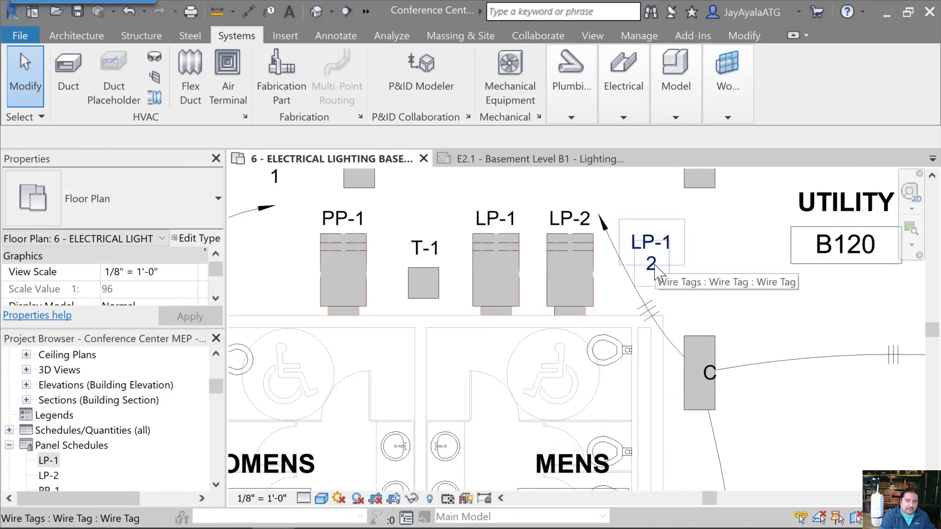
scroll(656, 272, "down", 4)
middle_click_drag(551, 384, 518, 292)
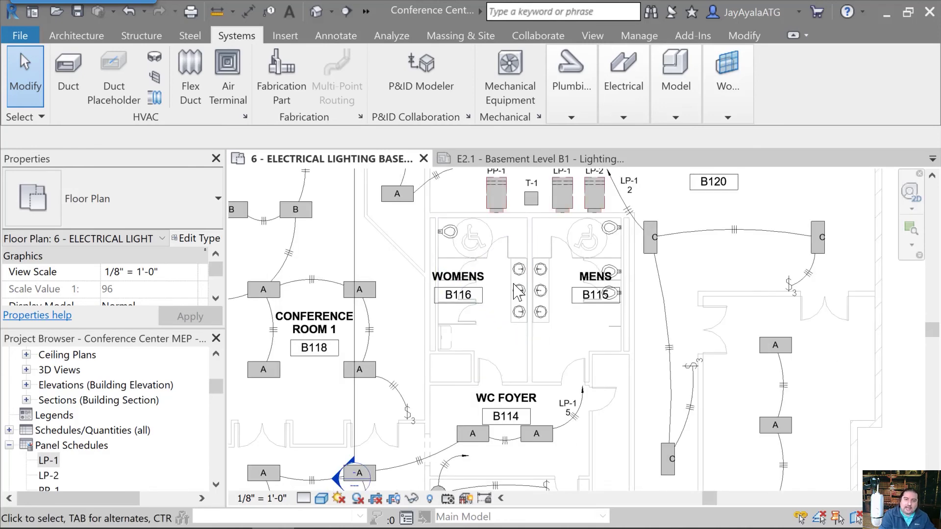
left_click(534, 159)
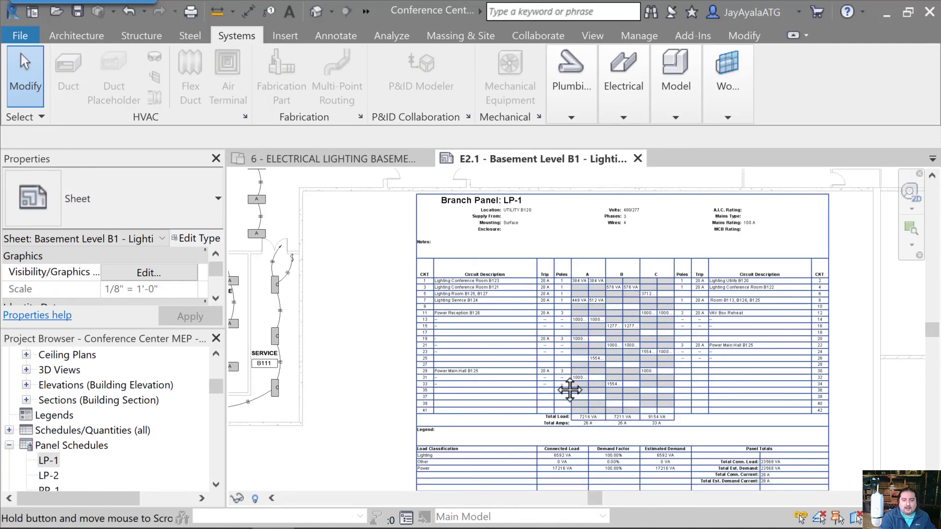
middle_click_drag(570, 390, 436, 382)
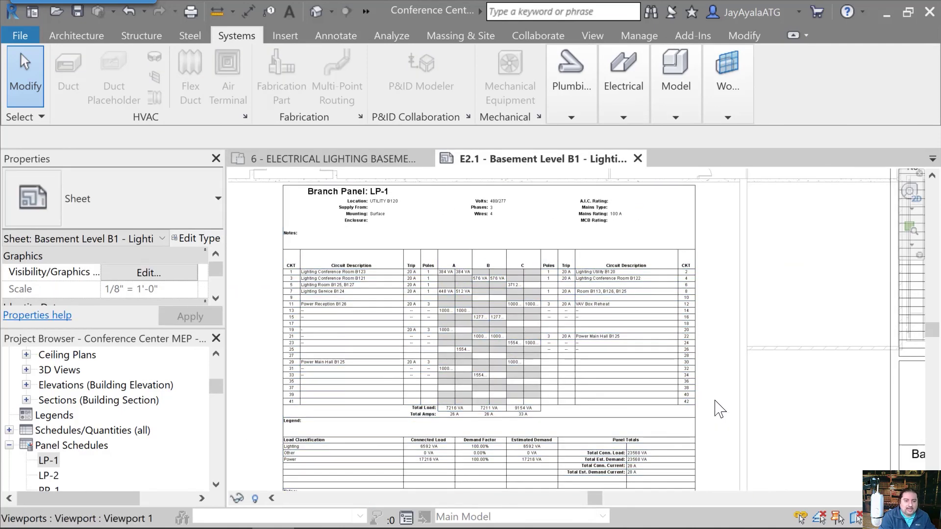
scroll(485, 428, "up", 7)
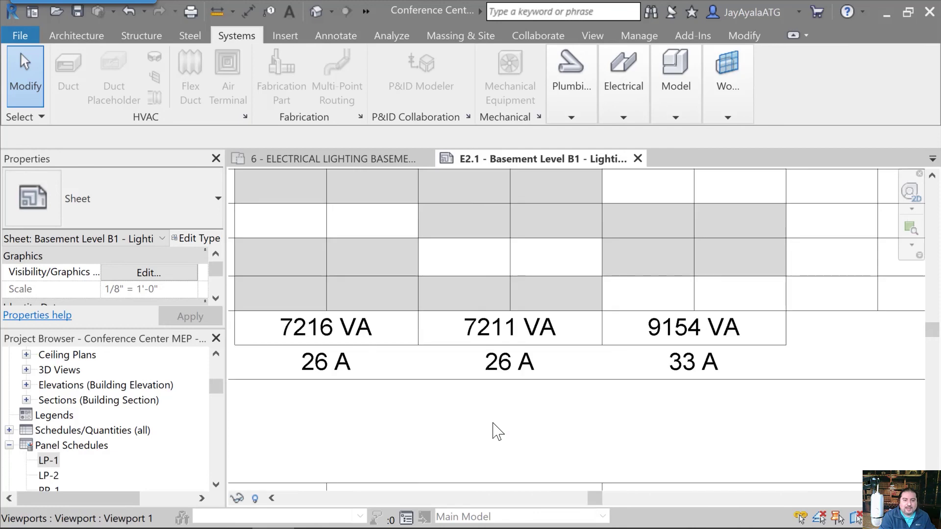
scroll(613, 433, "down", 4)
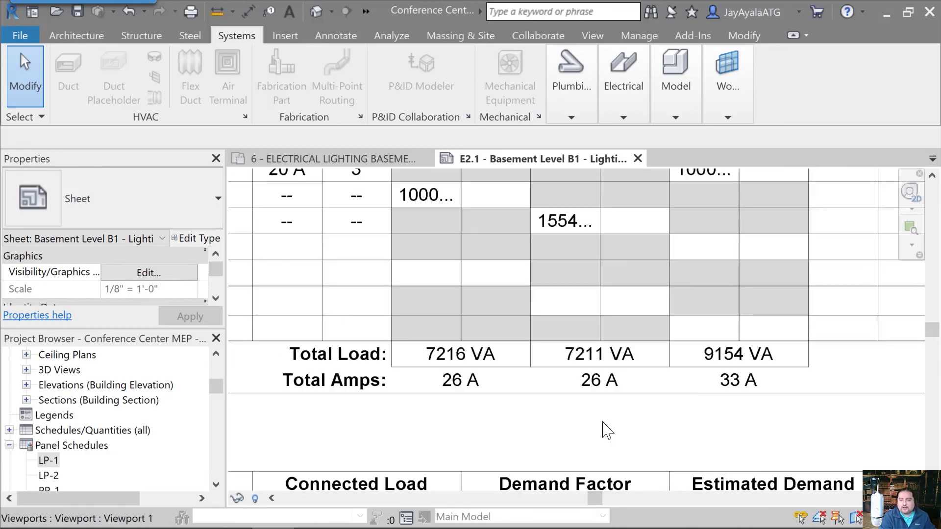
scroll(608, 431, "down", 2)
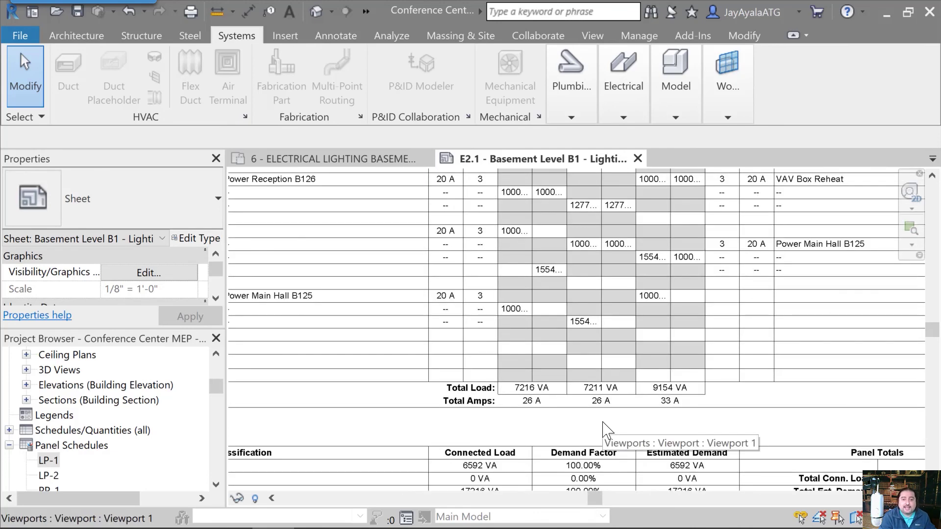
scroll(608, 430, "down", 6)
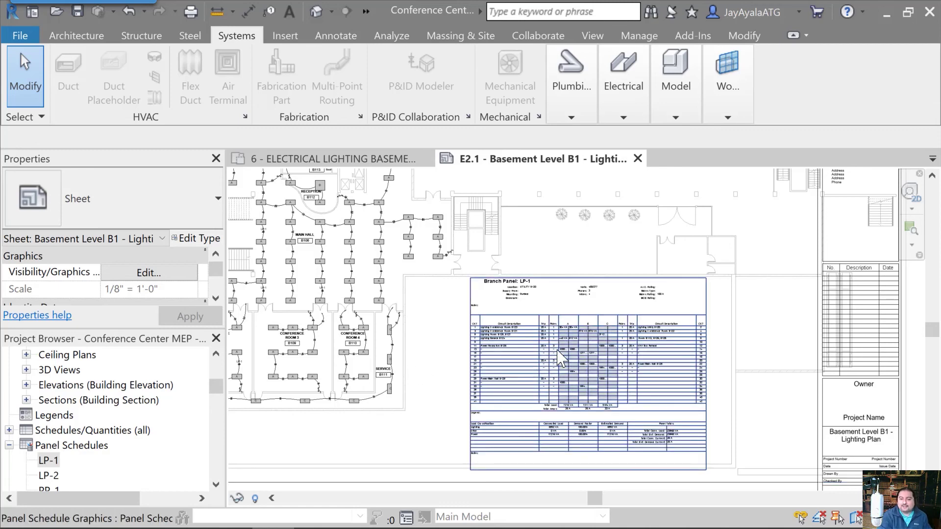
scroll(637, 358, "up", 3)
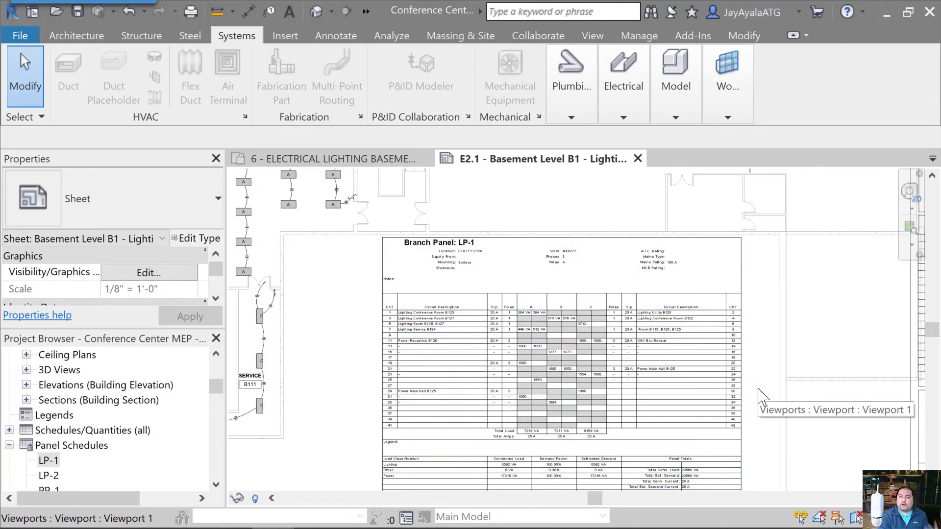
scroll(758, 395, "up", 2)
middle_click_drag(761, 400, 784, 389)
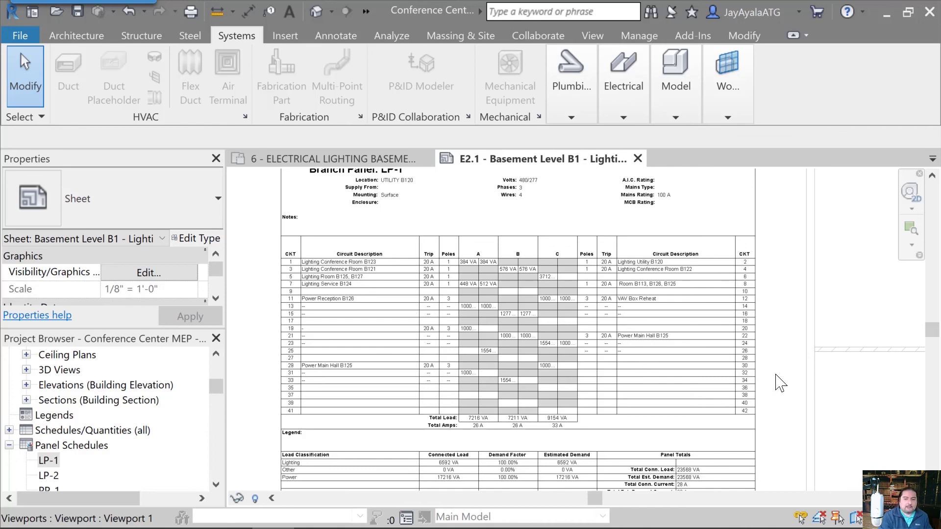
scroll(774, 381, "down", 1)
scroll(787, 392, "down", 3)
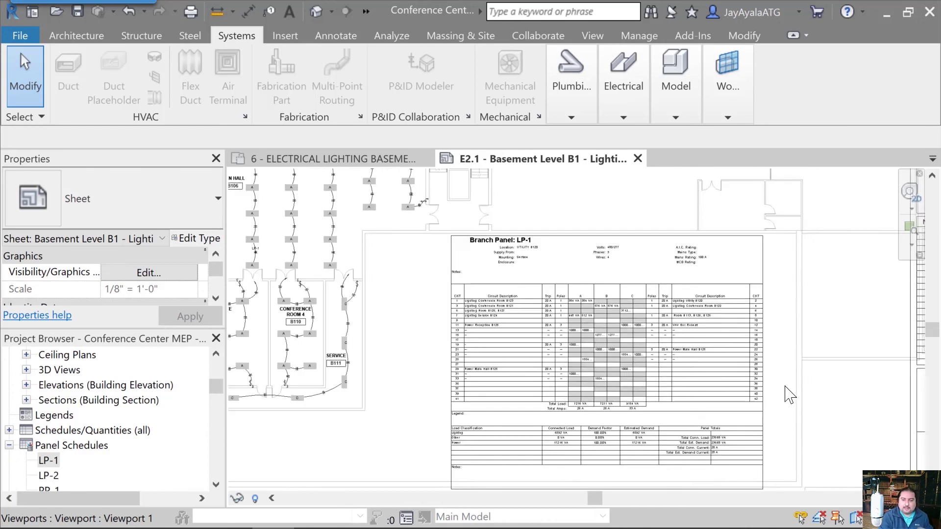
scroll(791, 400, "down", 1)
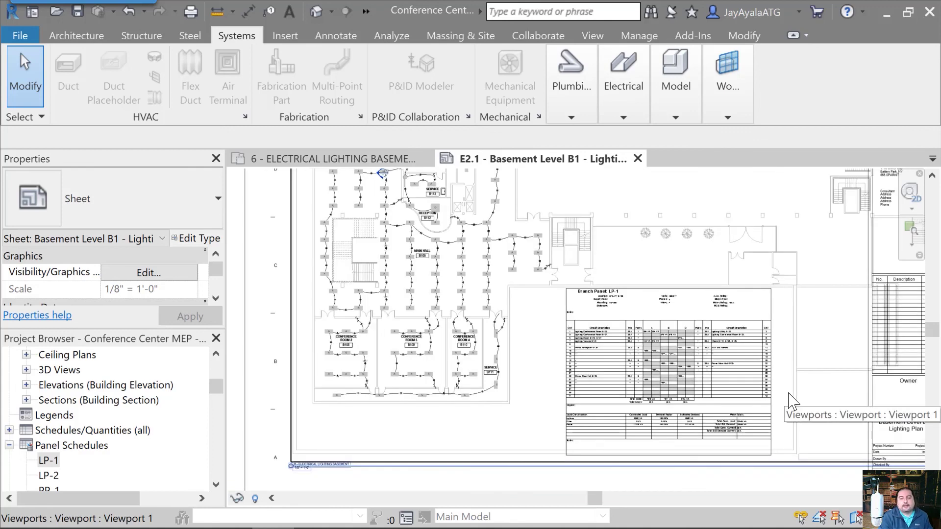
key("z")
key("a")
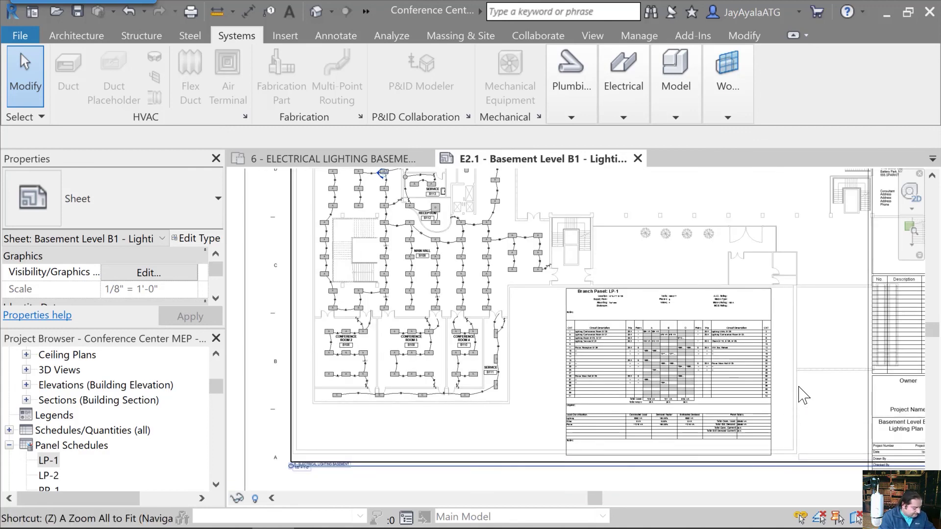